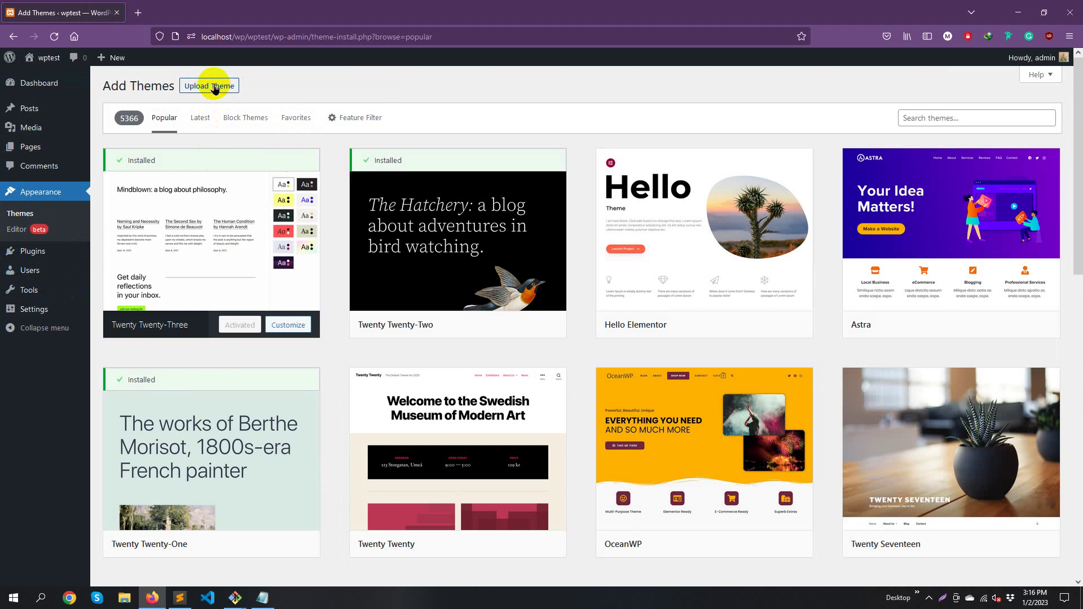
Start a theme upload and extract businoz-wp-package.zip in place within the businoz-wp folder while browsing for the theme file
left_click(216, 88)
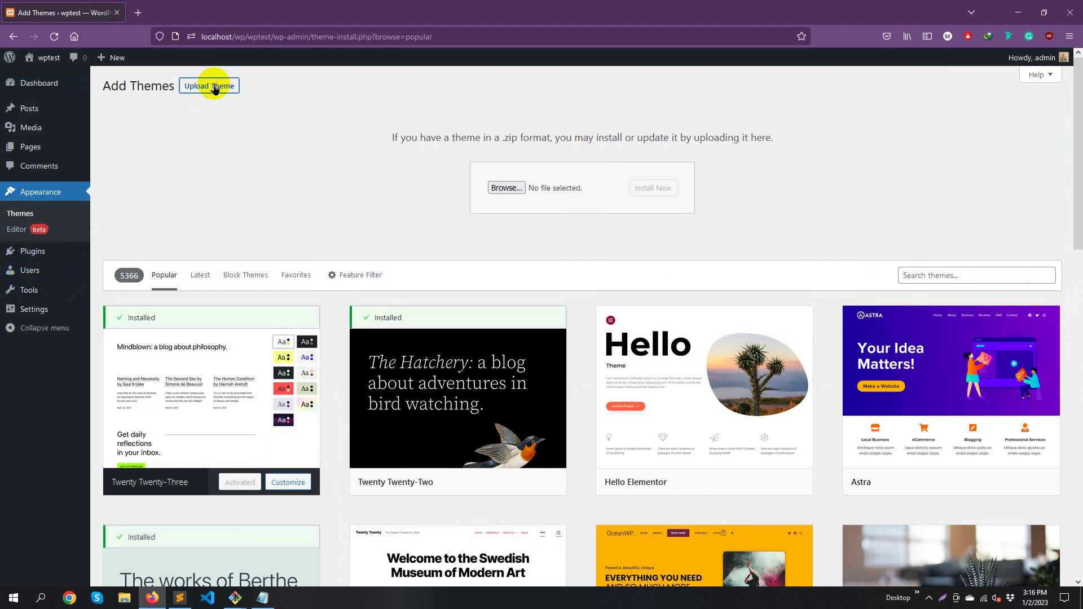
left_click(507, 188)
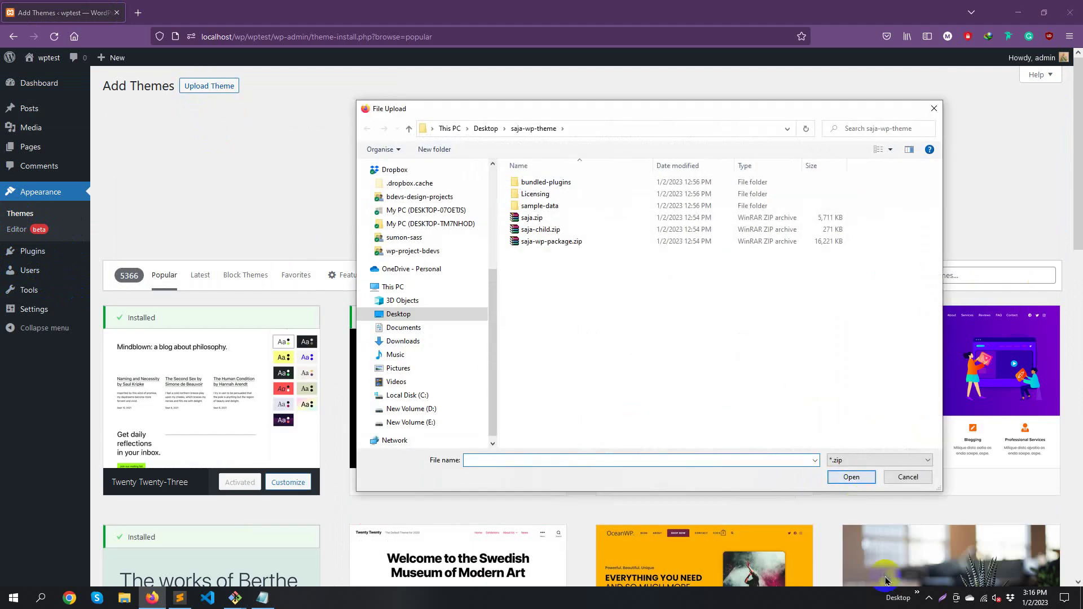
scroll(444, 291, "up", 3)
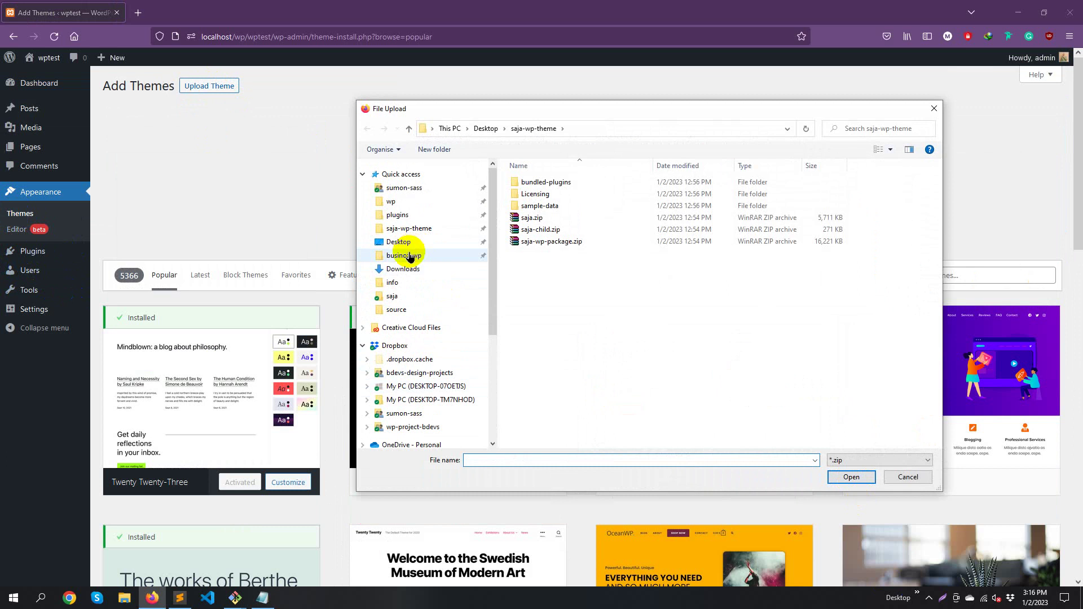
left_click(408, 256)
left_click(575, 184)
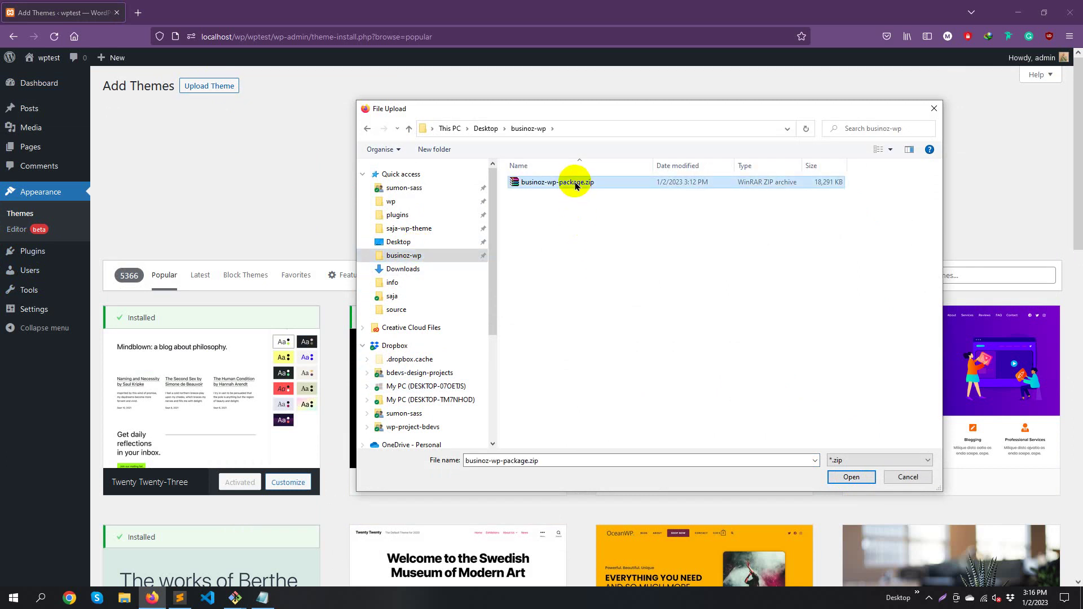
right_click(575, 184)
left_click(451, 281)
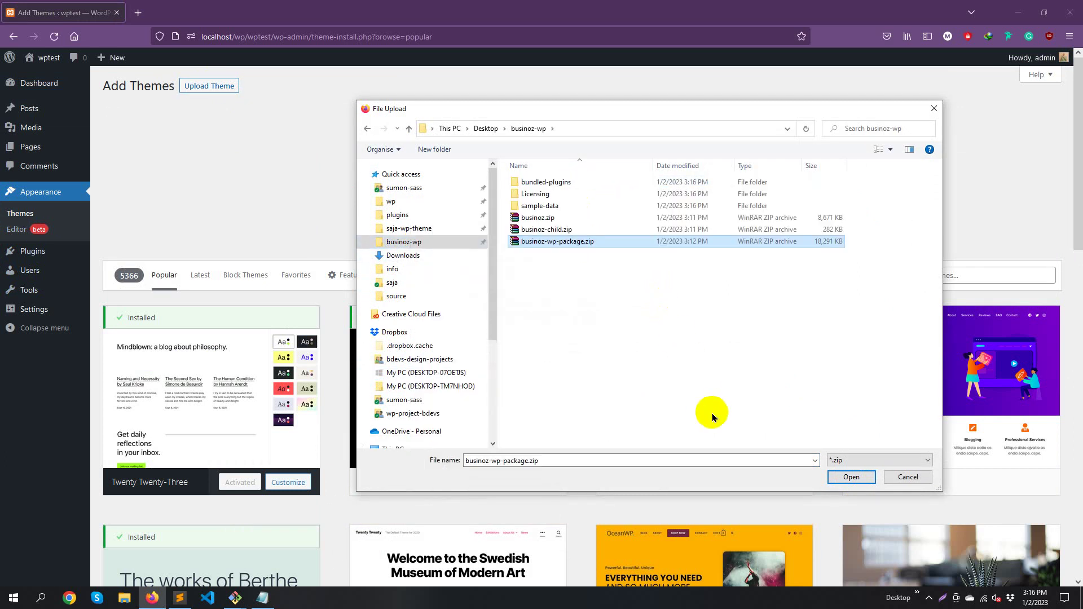
Upload and install the theme from businoz.zip, and activate it
left_click(545, 218)
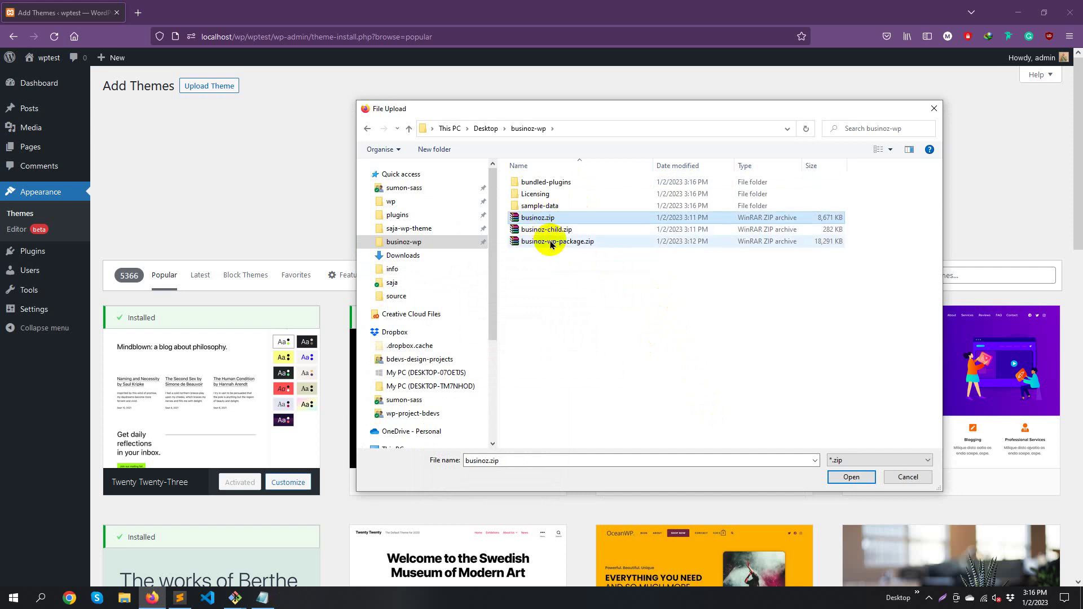
left_click(852, 477)
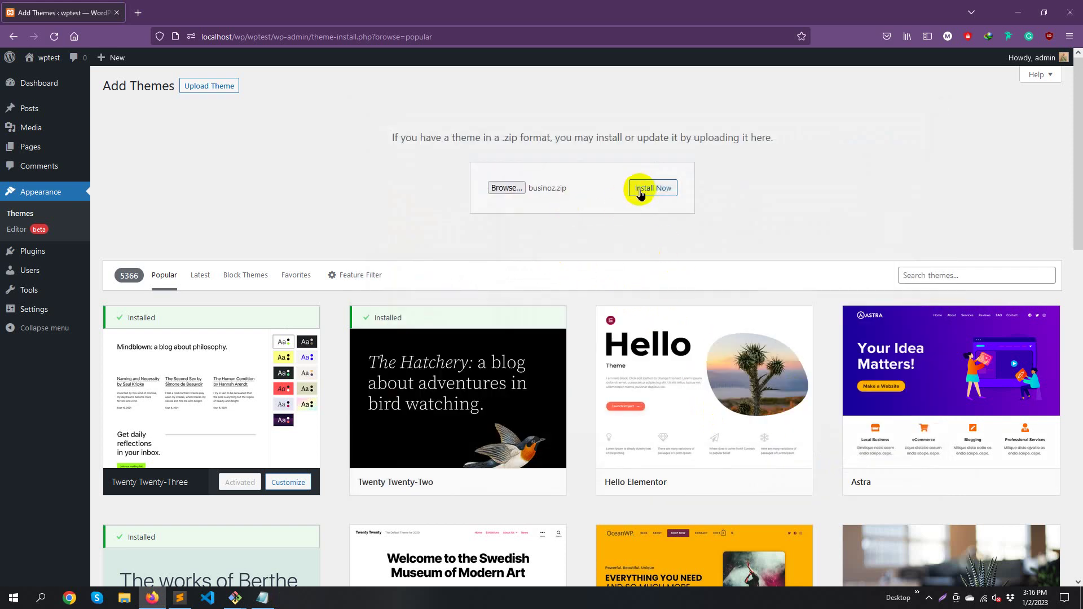
left_click(641, 190)
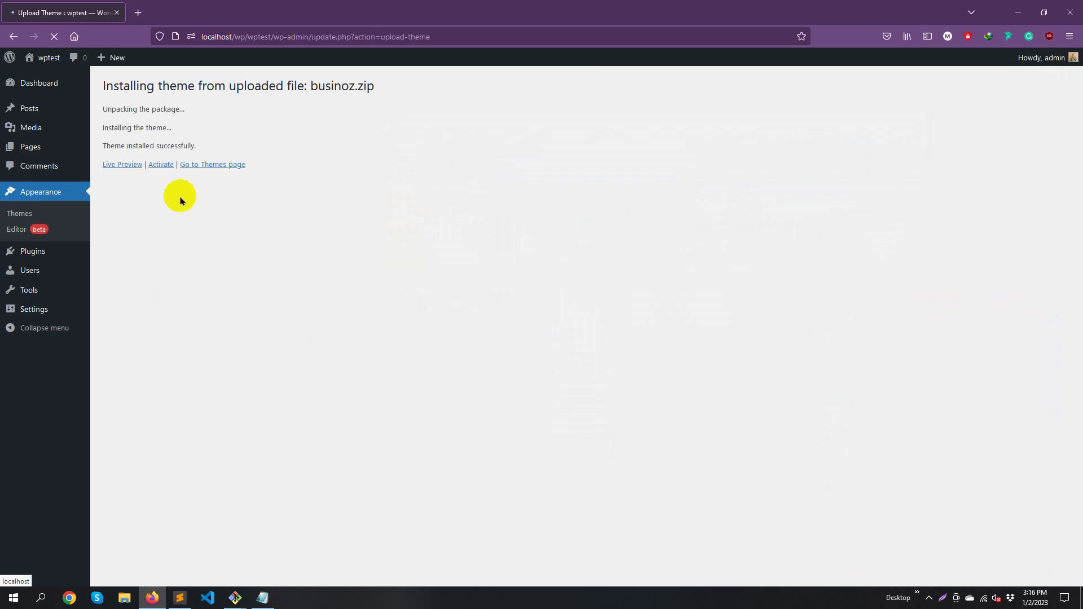
left_click(161, 164)
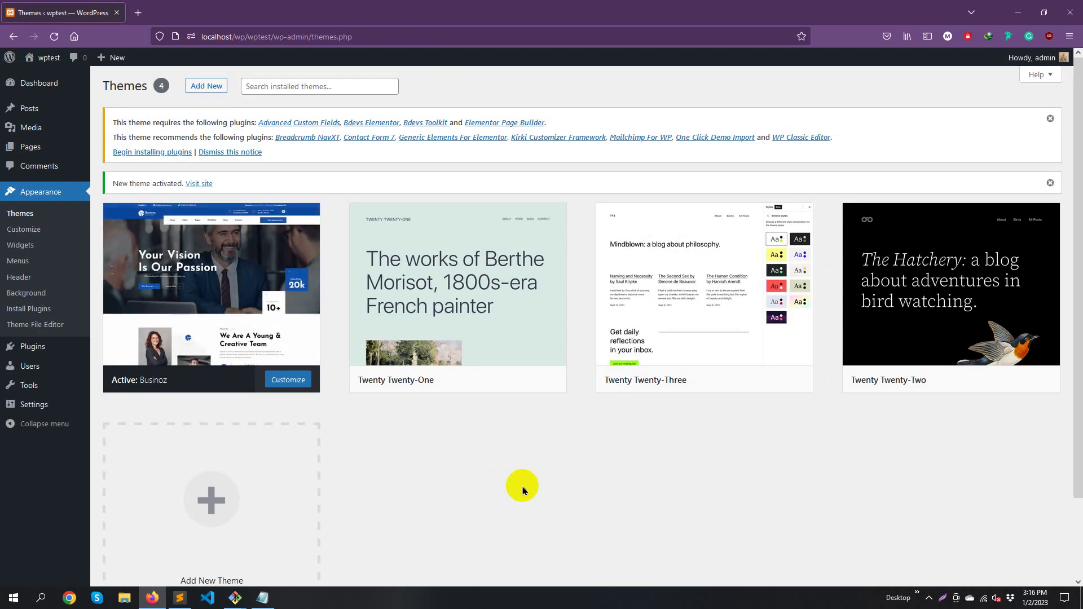
Bulk-install all the required and recommended plugins for the Businoz theme
left_click(164, 155)
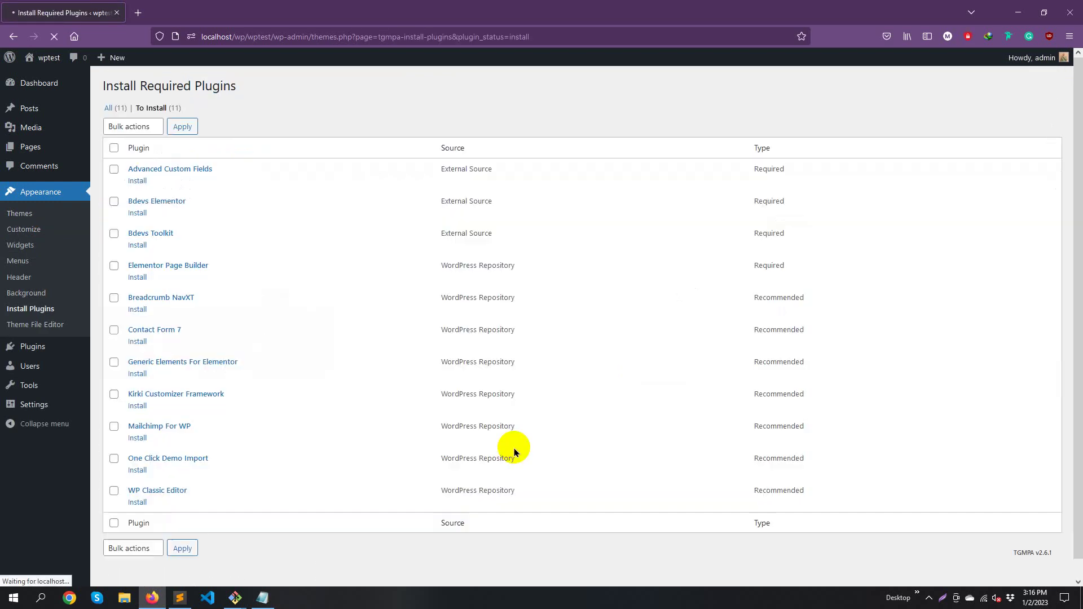
left_click(115, 148)
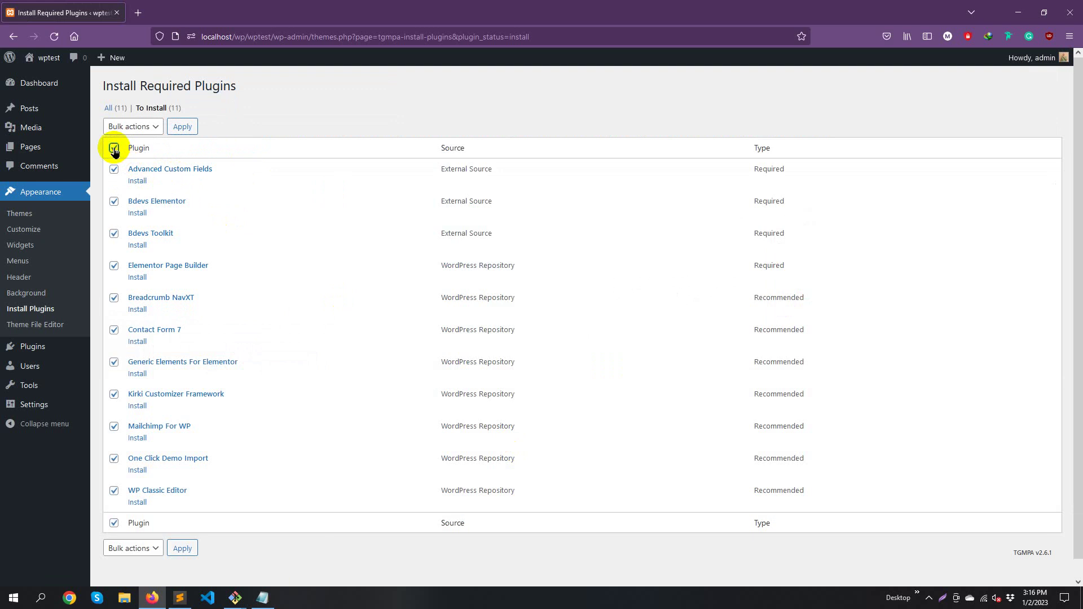
left_click(120, 126)
left_click(128, 163)
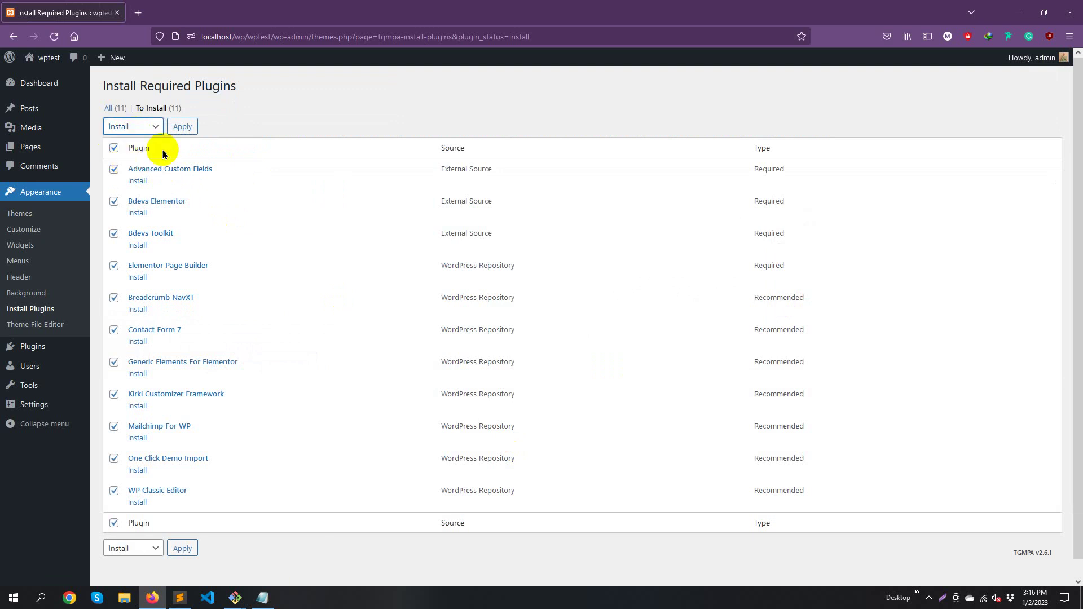
left_click(182, 127)
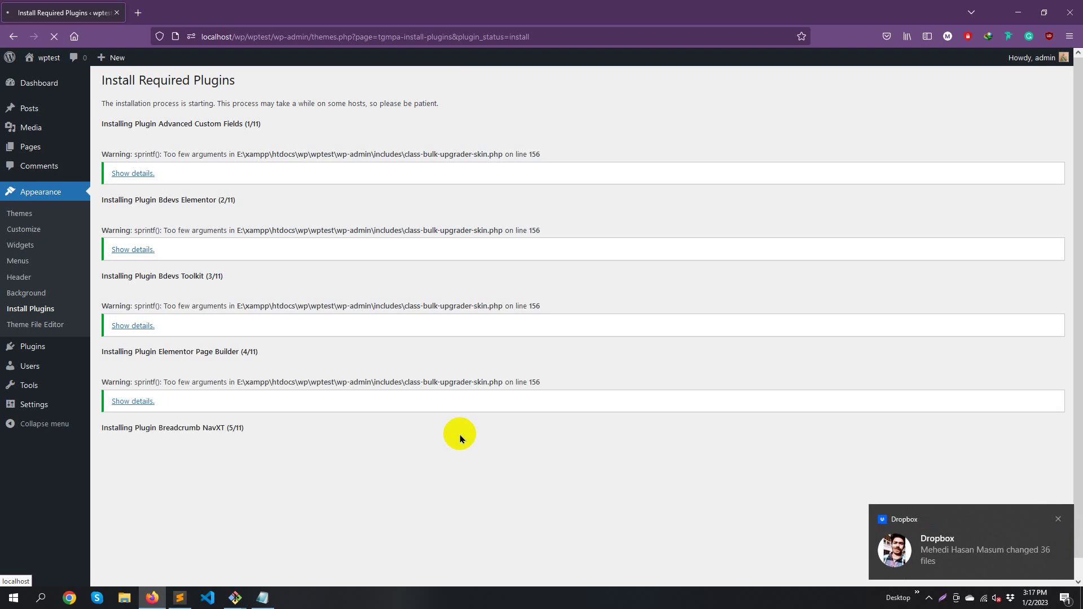
Dismiss the Dropbox notification and follow the plugin installation progress through to the last plugin
left_click(1058, 519)
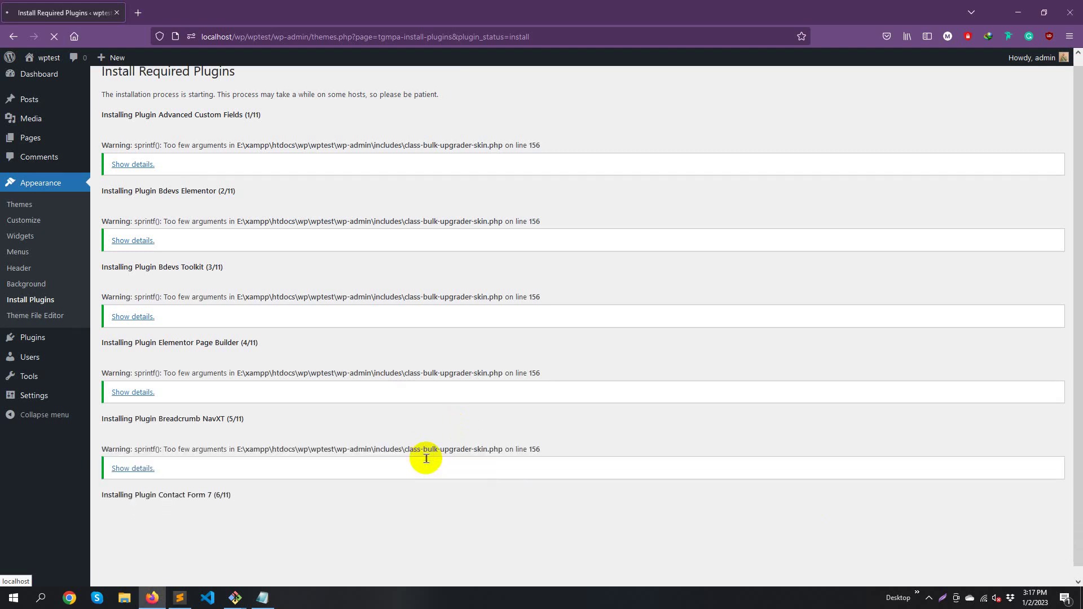
scroll(427, 459, "down", 1)
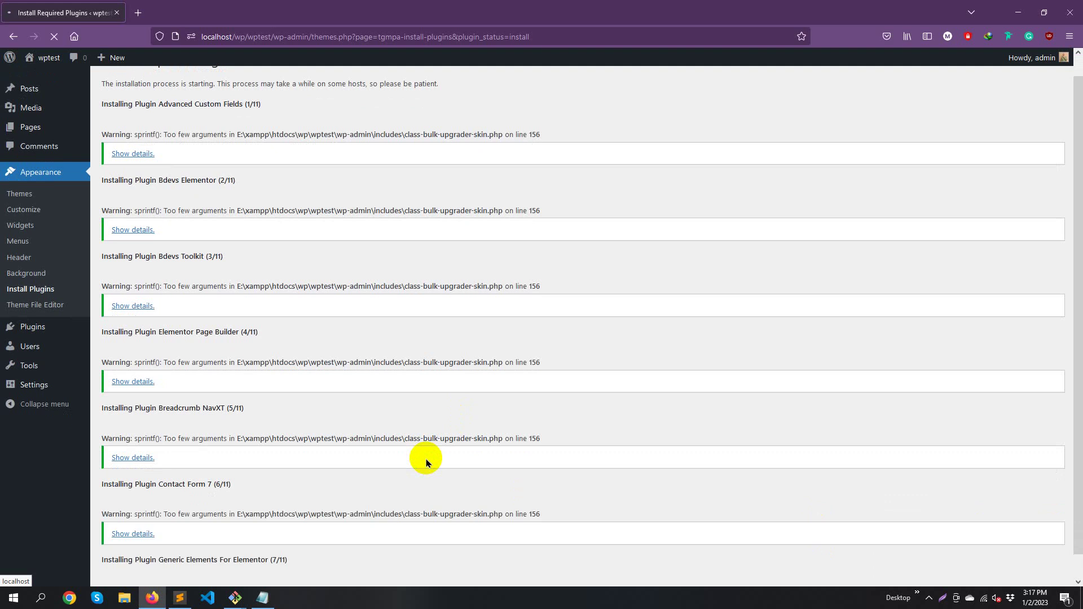
scroll(427, 463, "down", 1)
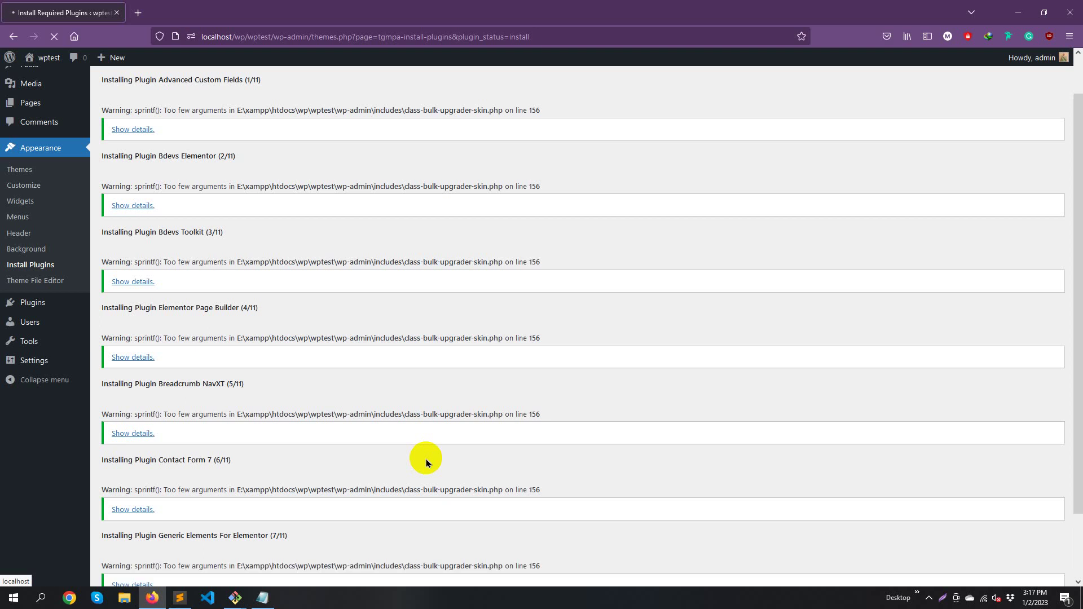
scroll(426, 463, "down", 3)
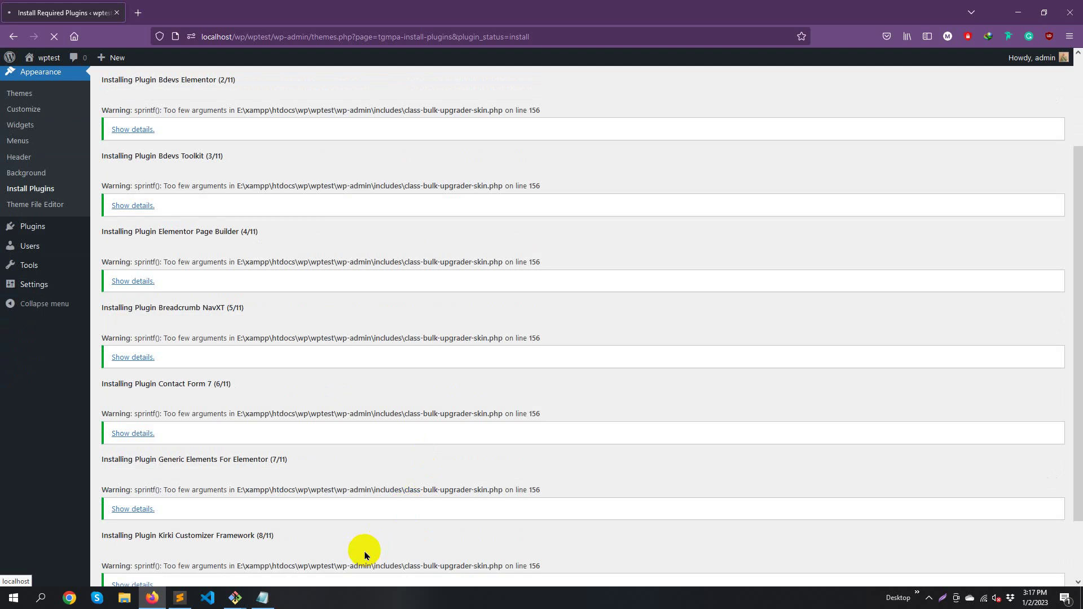
scroll(365, 555, "down", 3)
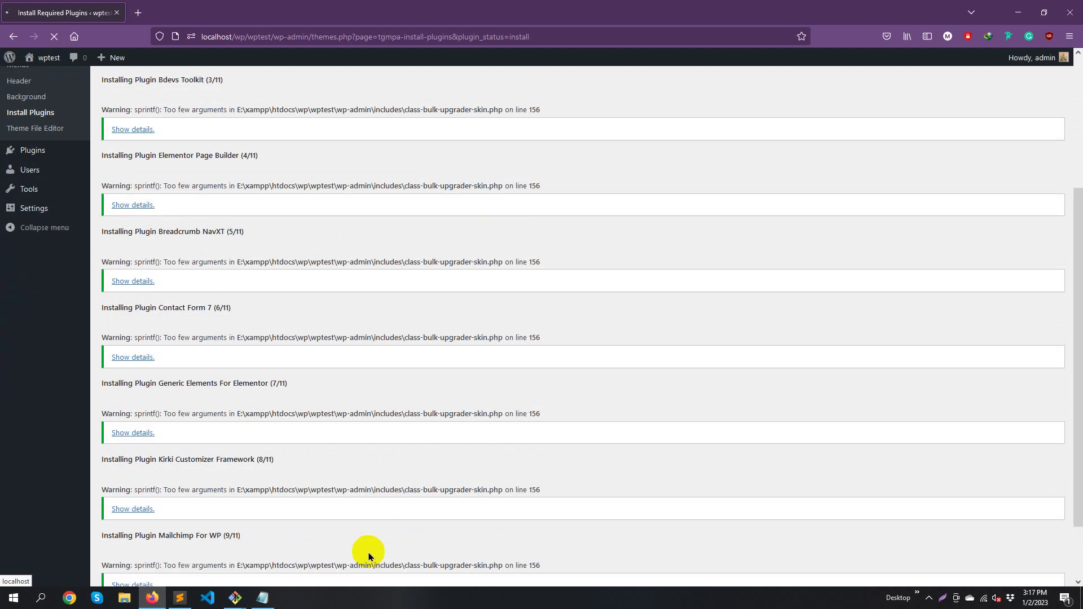
scroll(368, 557, "down", 3)
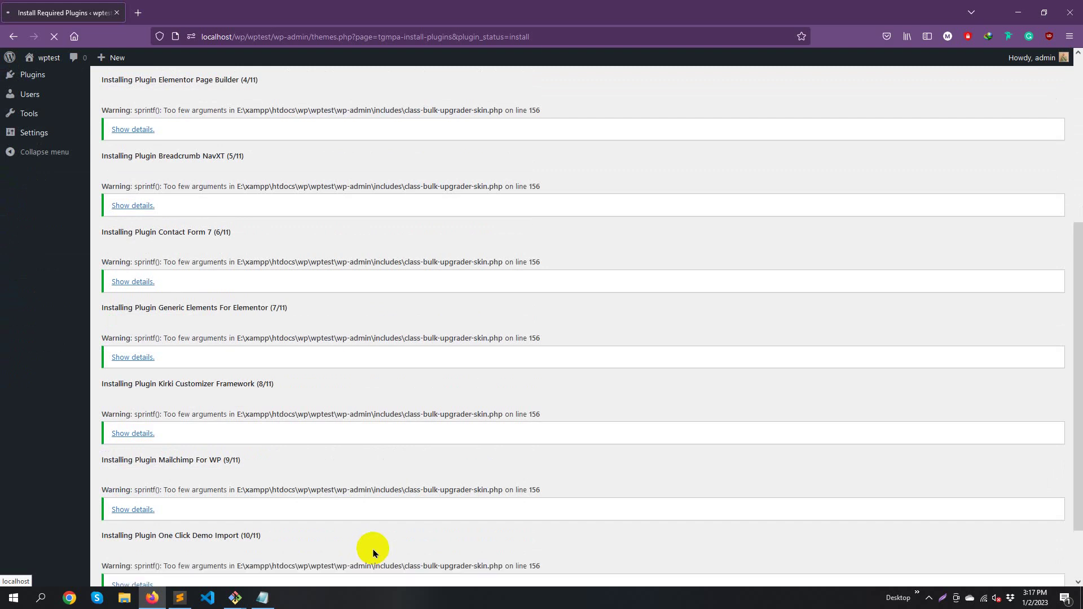
scroll(373, 552, "down", 3)
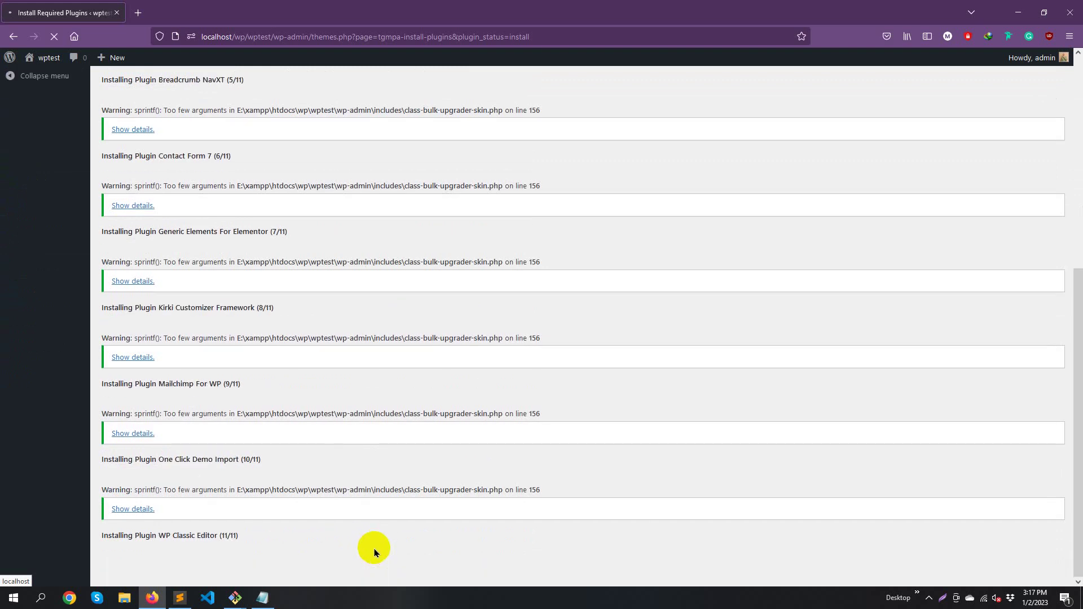
scroll(375, 554, "down", 2)
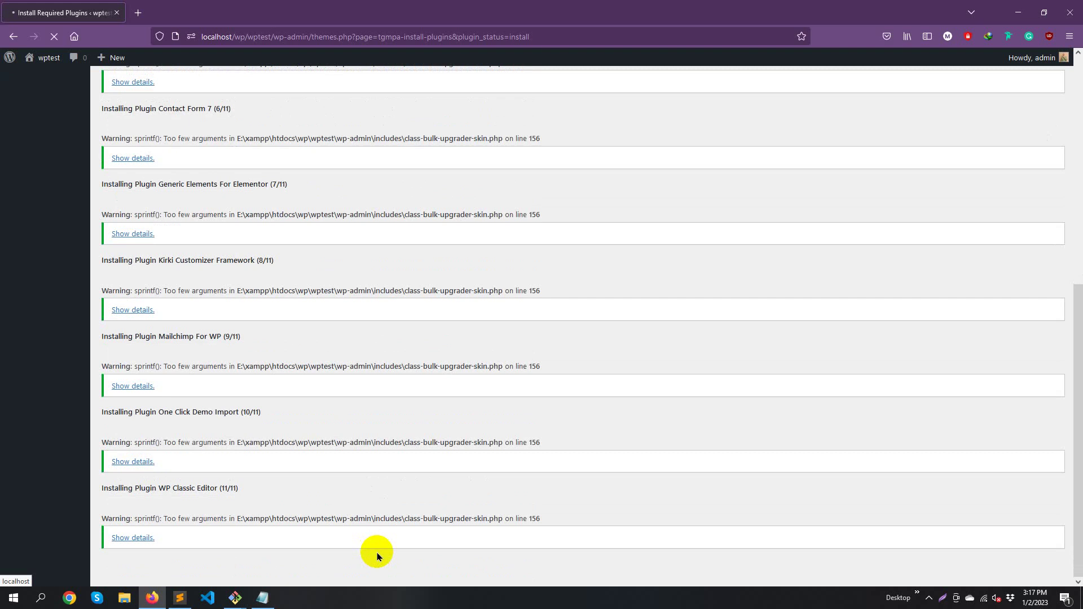
scroll(377, 557, "down", 2)
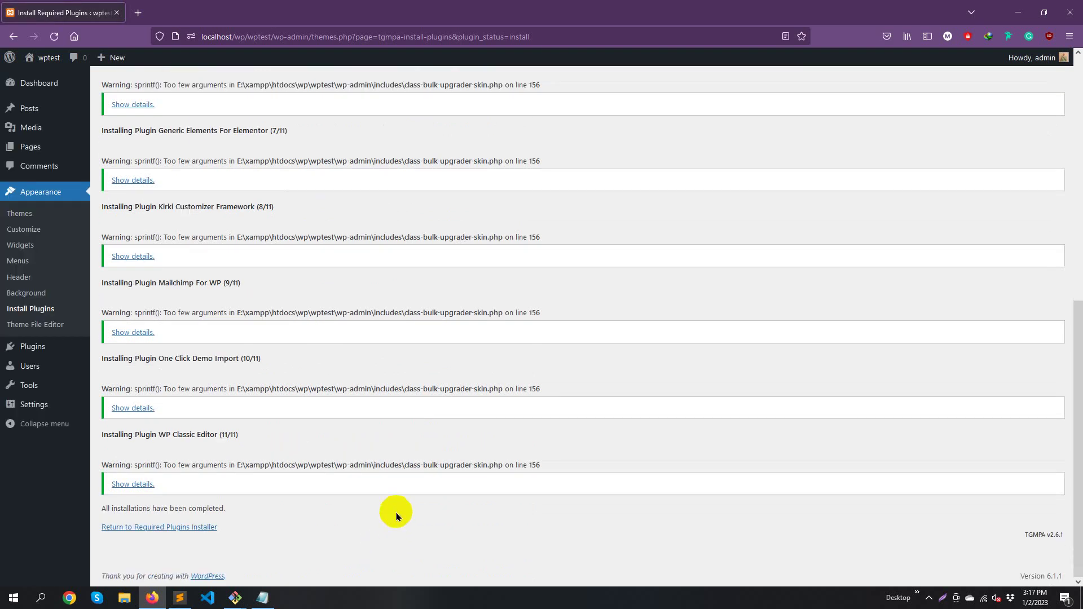
Return to the required plugins installer and bulk-activate all the installed plugins
left_click(198, 528)
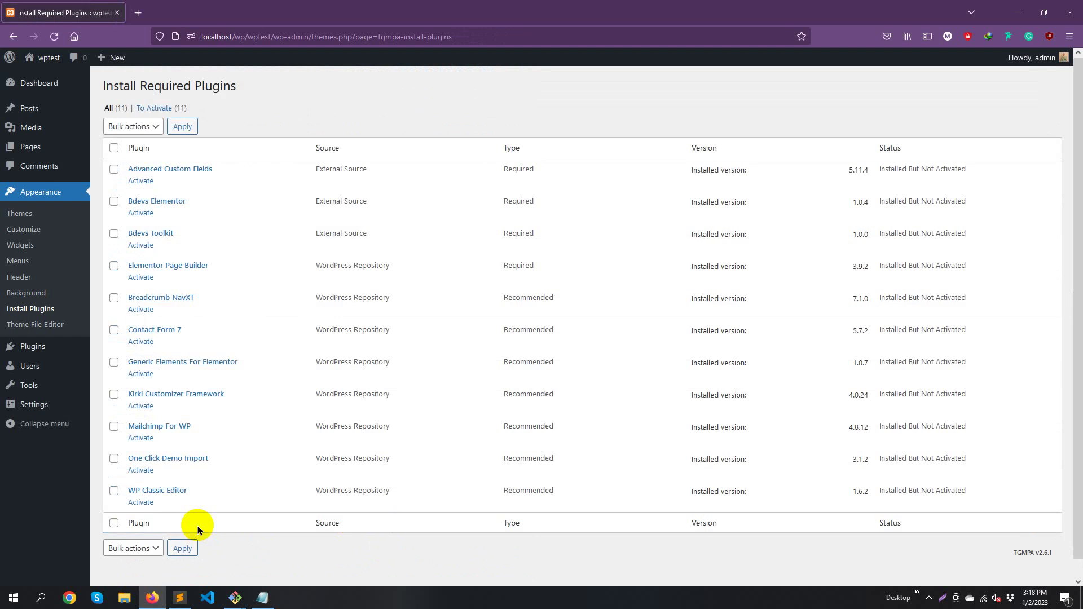
left_click(114, 149)
left_click(133, 128)
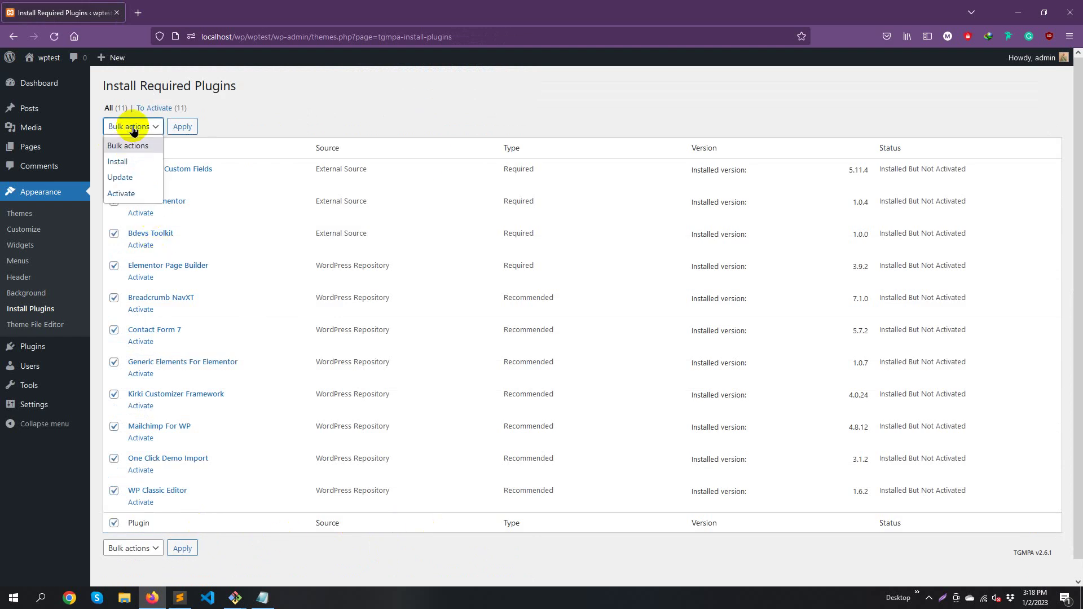
left_click(121, 194)
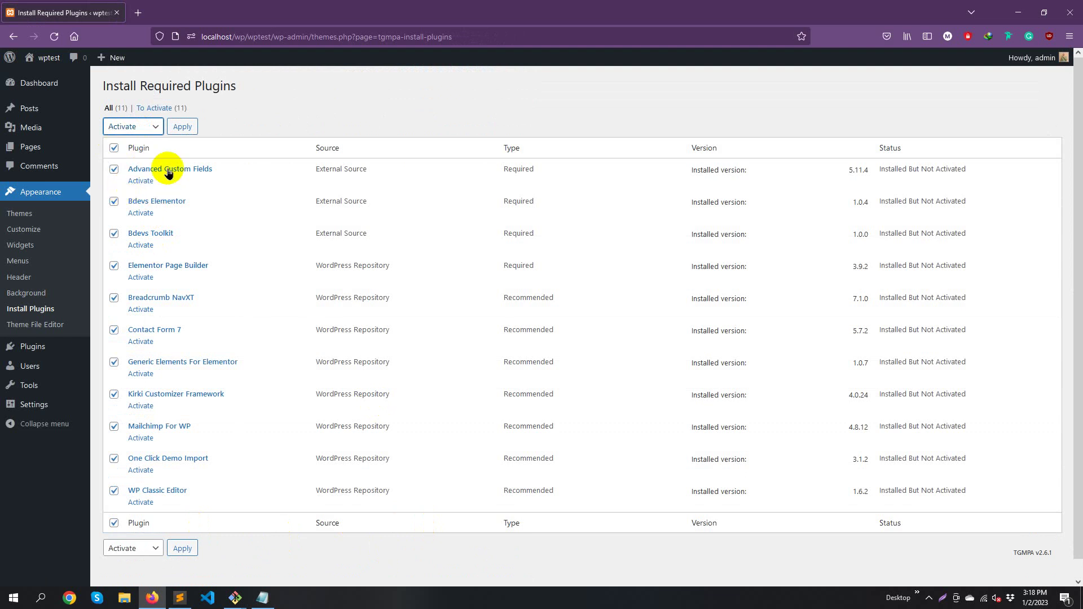
left_click(182, 127)
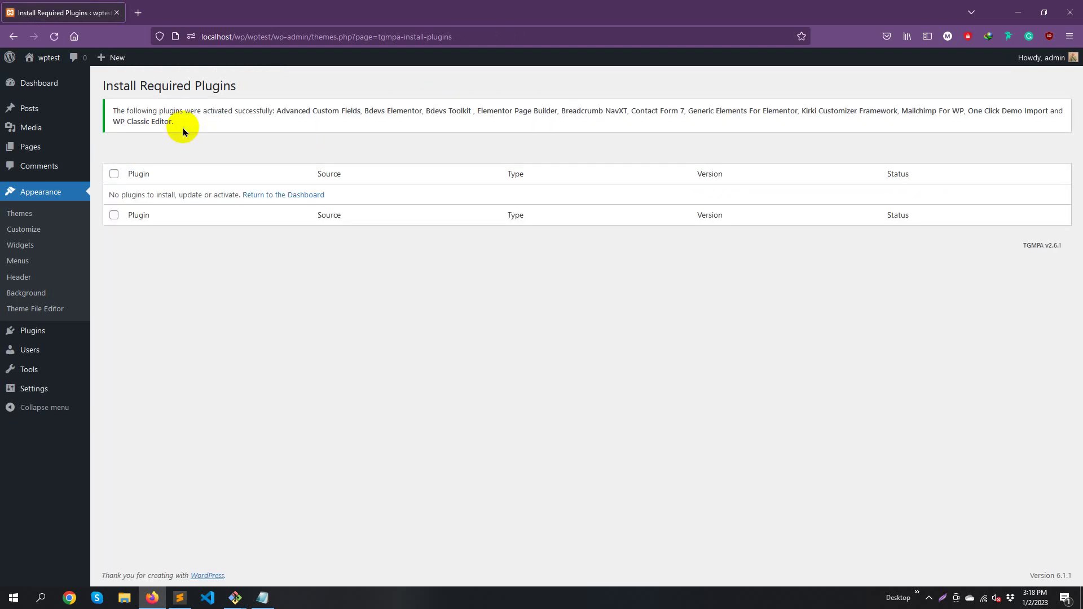
Leave the Elementor onboarding and review the site's list of installed plugins
left_click(286, 197)
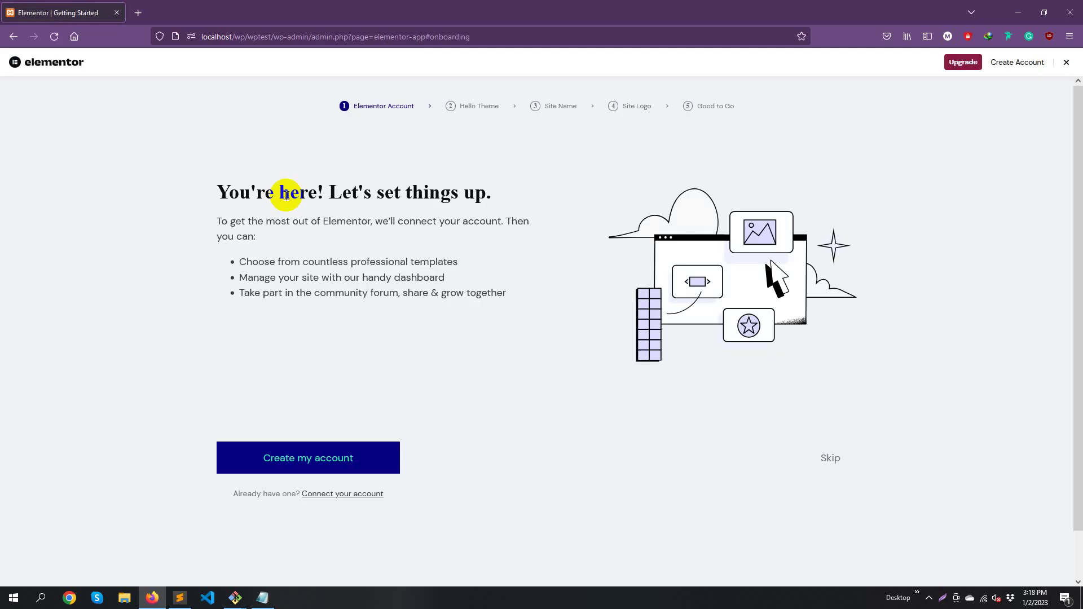
left_click(13, 36)
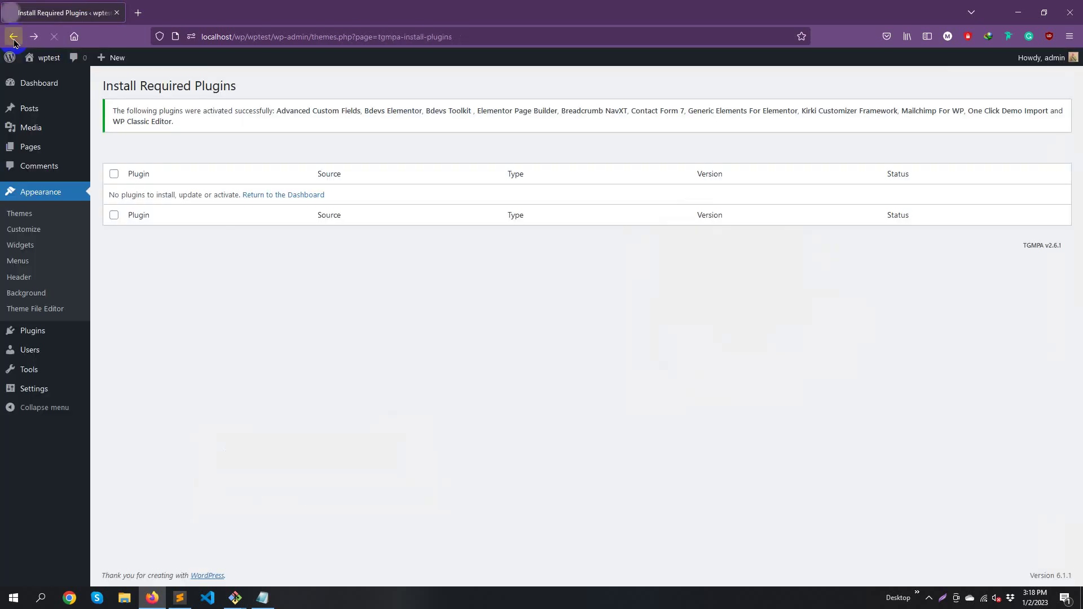
left_click(33, 333)
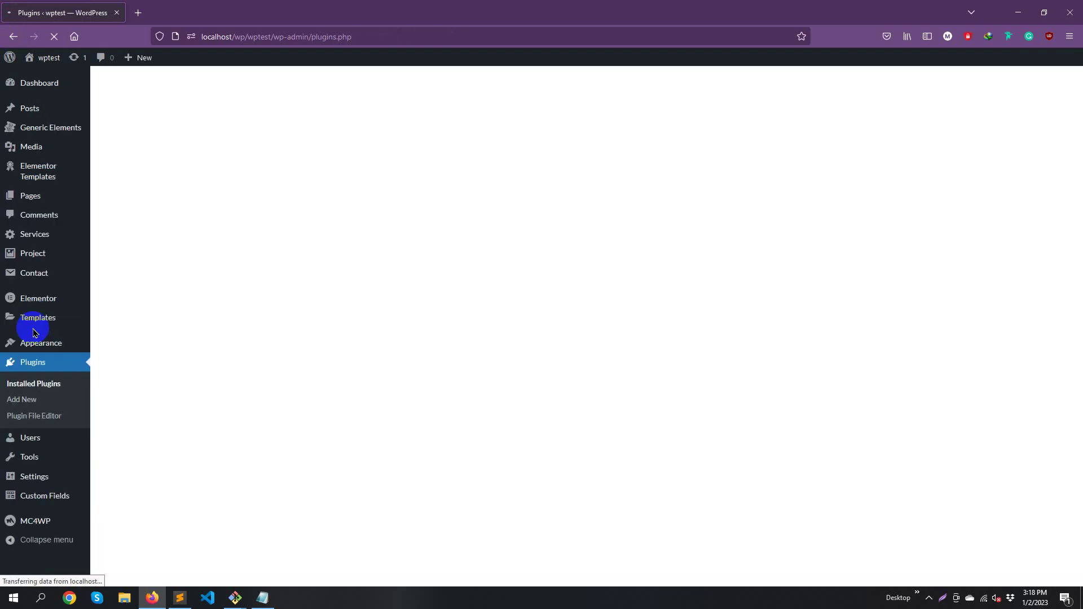
scroll(333, 402, "down", 3)
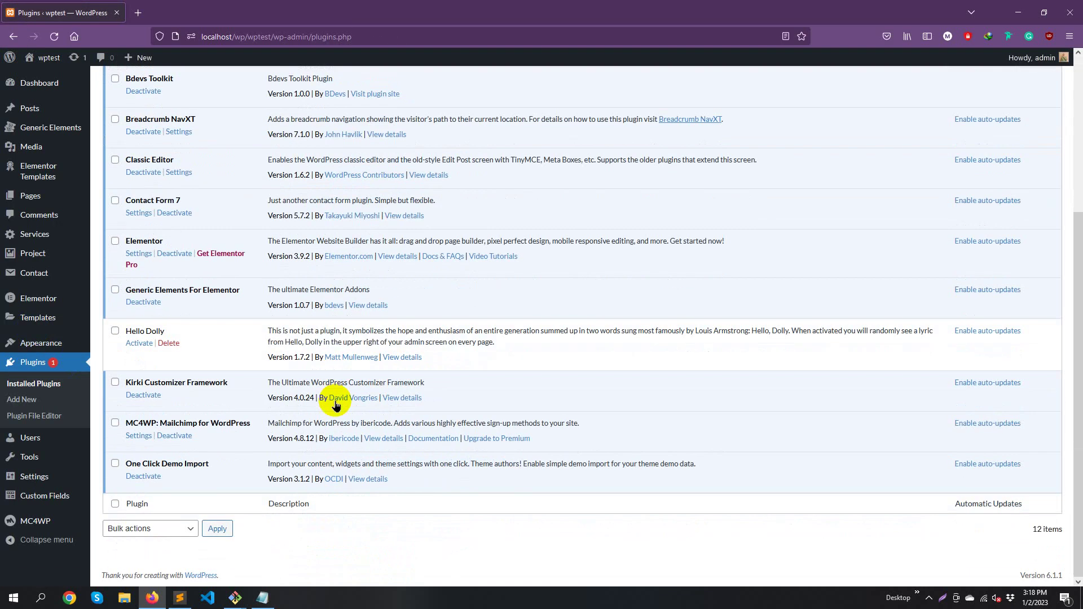
scroll(335, 405, "up", 3)
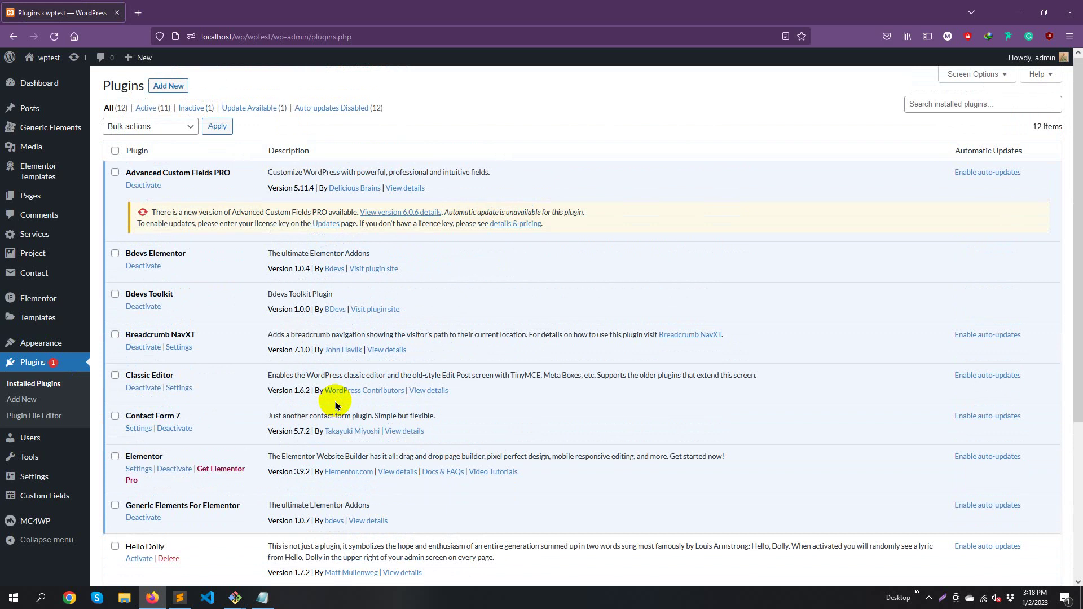
Import the Home 1 demo from the theme's demo data page, continuing without the recommended extra plugins
mouse_move(45, 344)
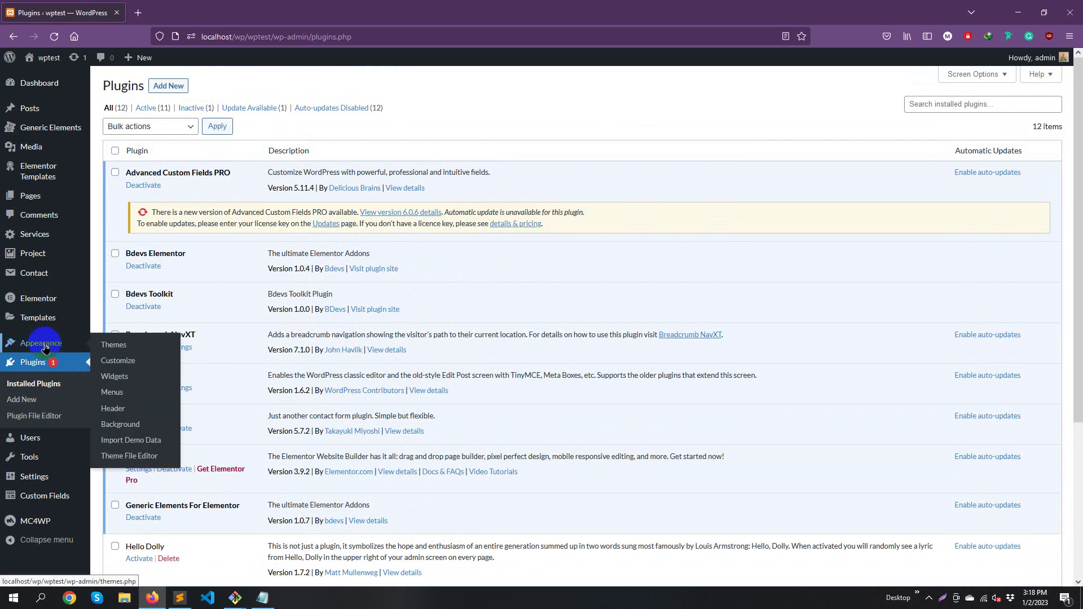
left_click(142, 443)
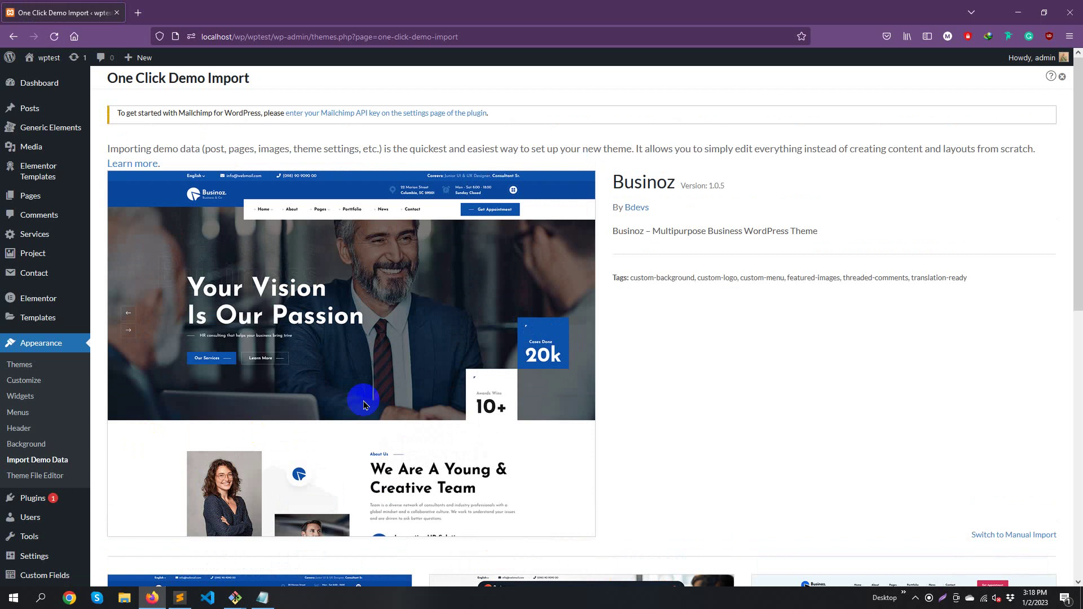
scroll(548, 414, "down", 8)
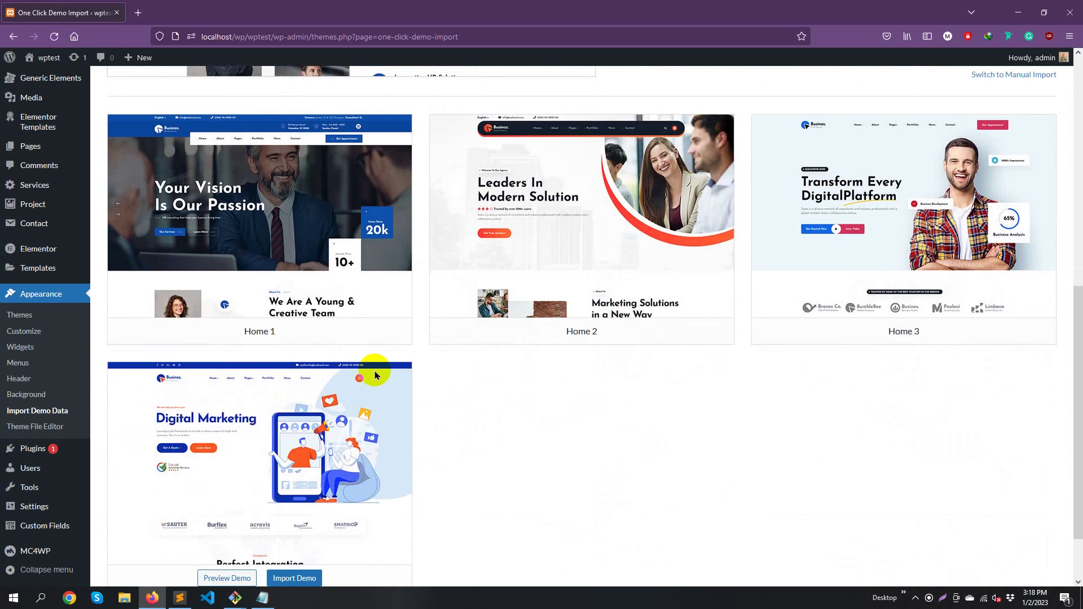
left_click(298, 335)
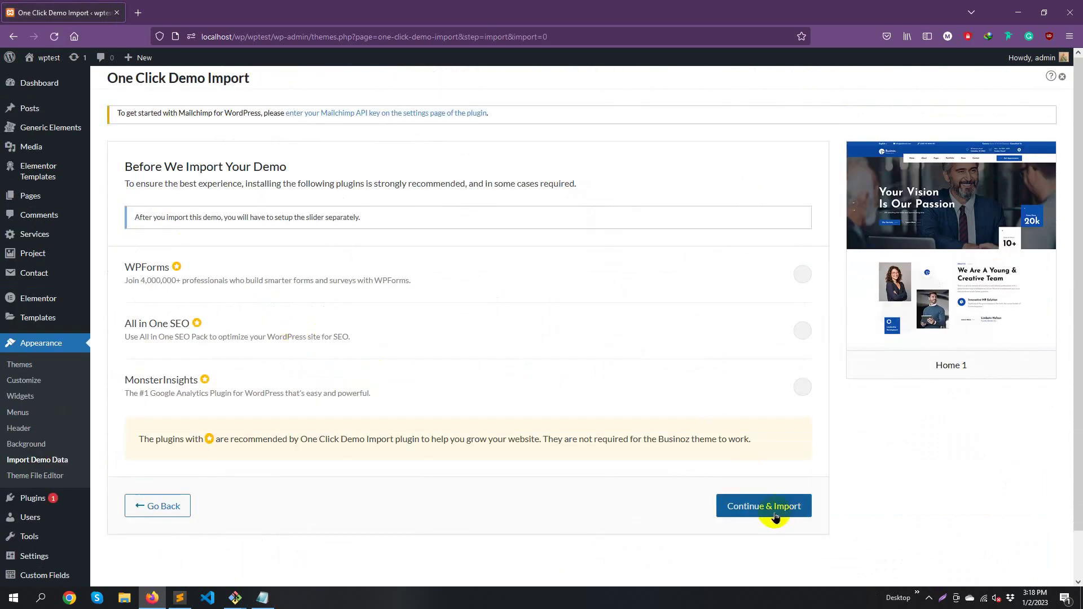
left_click(760, 506)
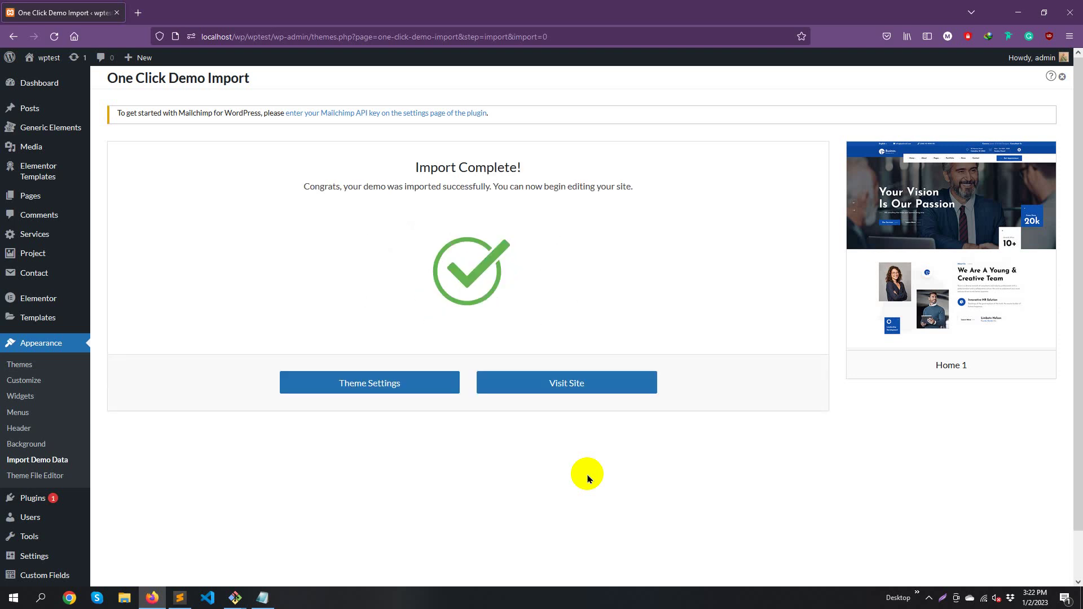
Visit the site after the import and look through the homepage sections, returning to the top of the page
left_click(560, 386)
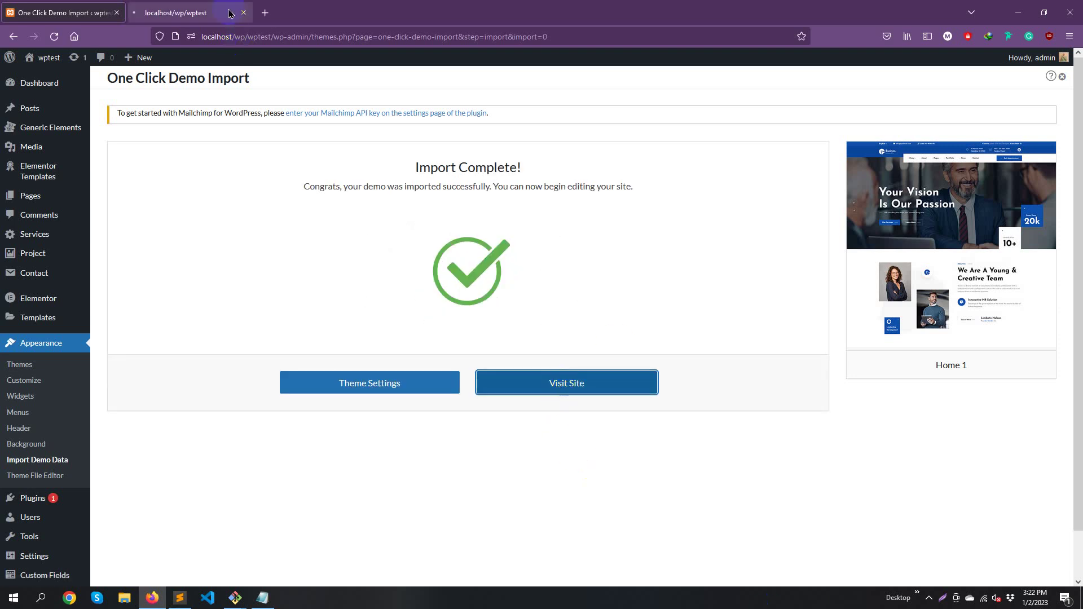
left_click(192, 12)
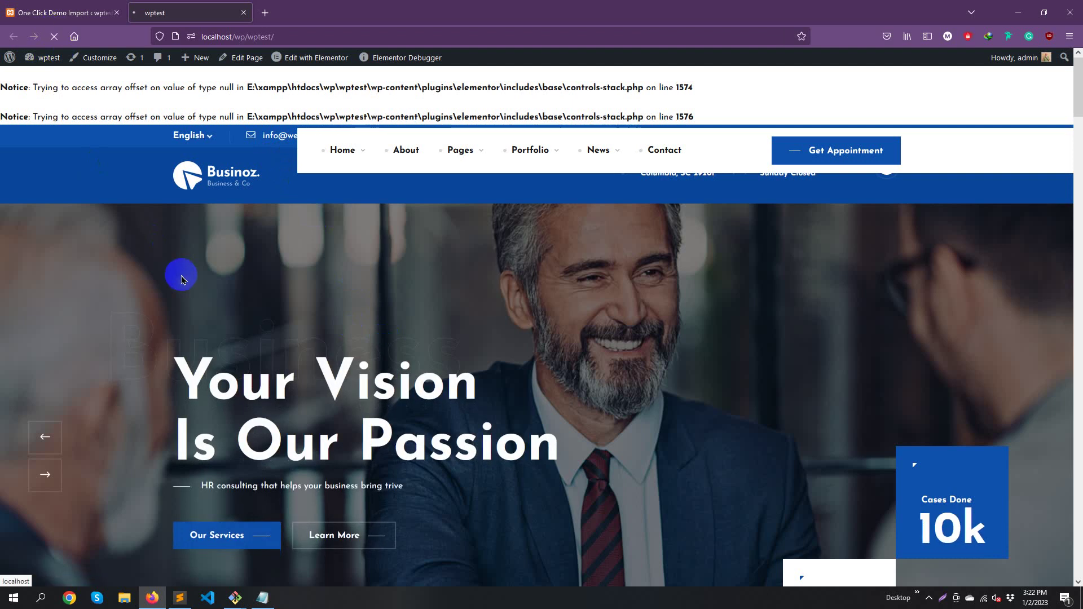
scroll(816, 373, "down", 10)
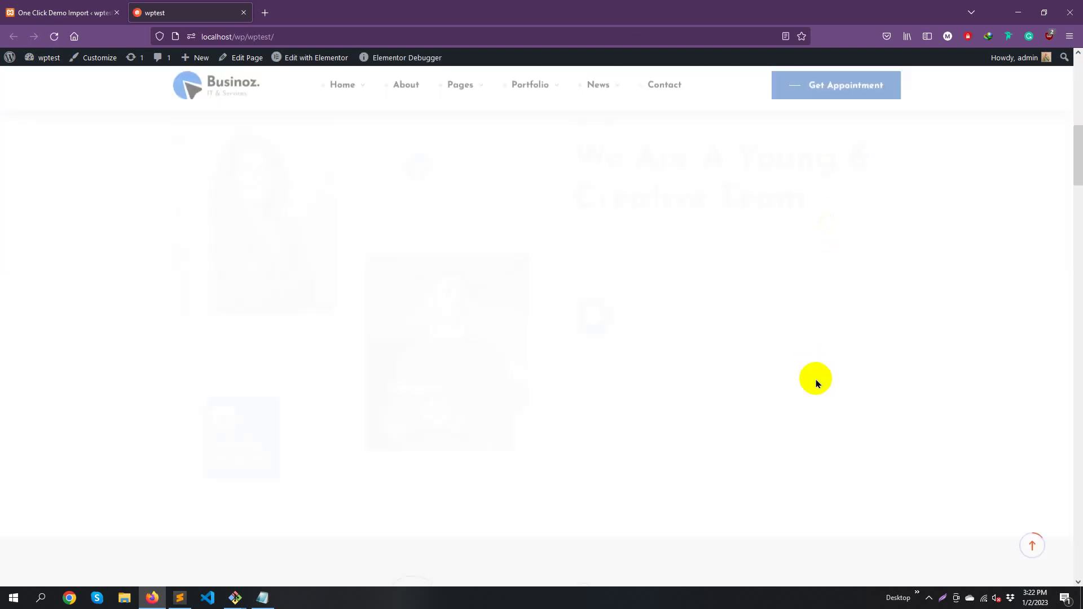
scroll(816, 384, "down", 10)
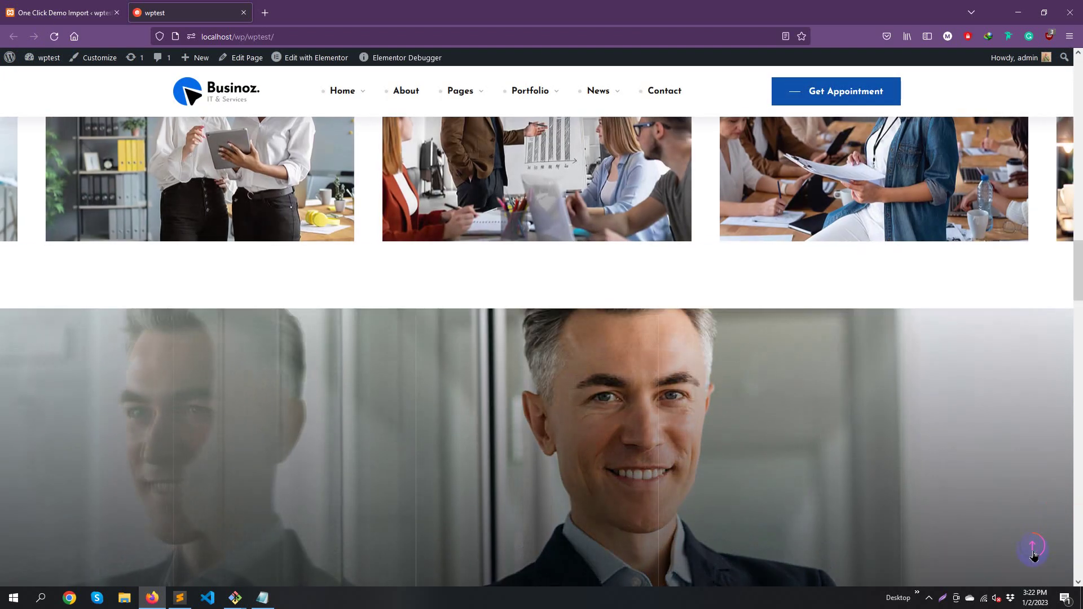
left_click(1033, 555)
Return to the WordPress admin and save the permalink settings with the Post name structure
left_click(59, 13)
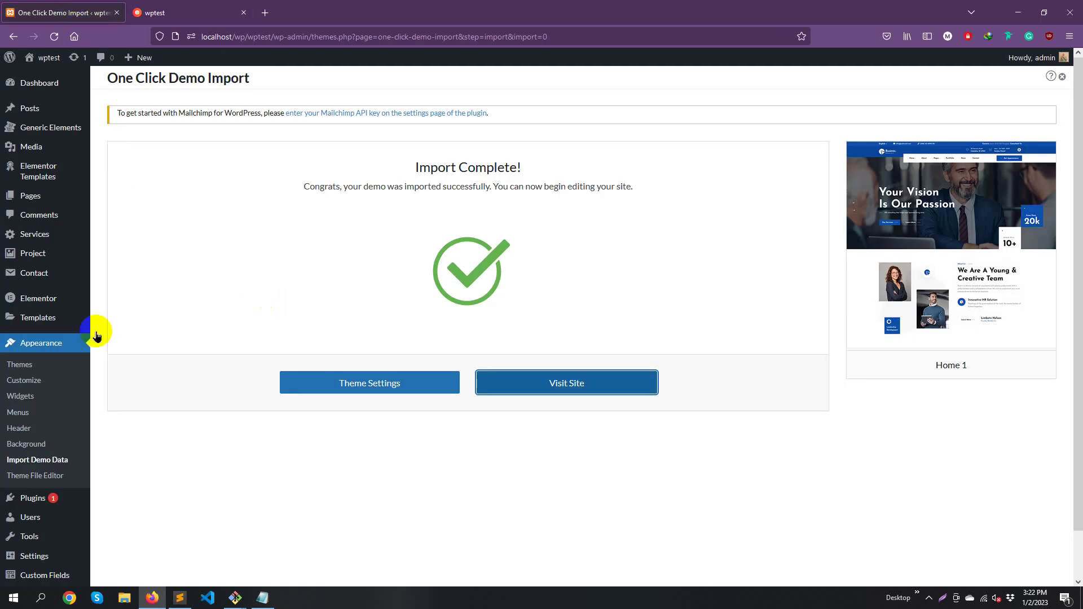
scroll(31, 507, "down", 2)
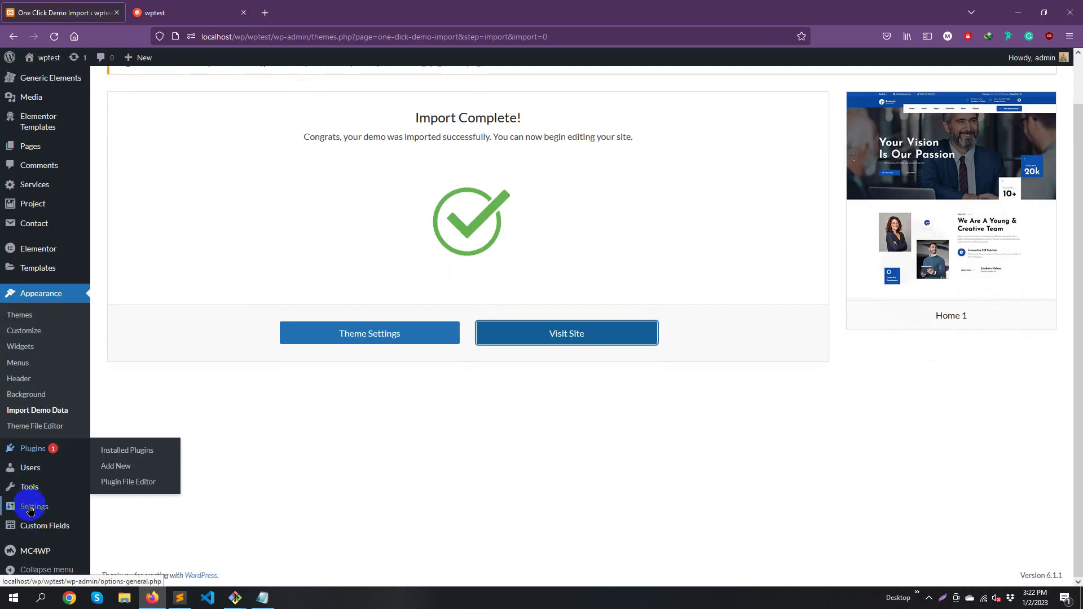
mouse_move(23, 507)
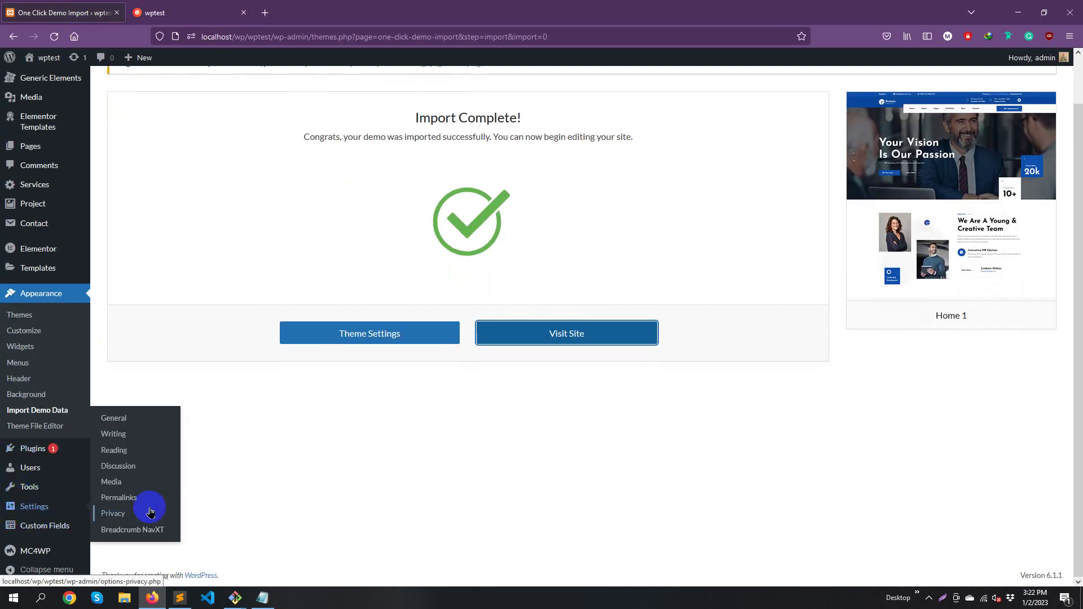
left_click(135, 497)
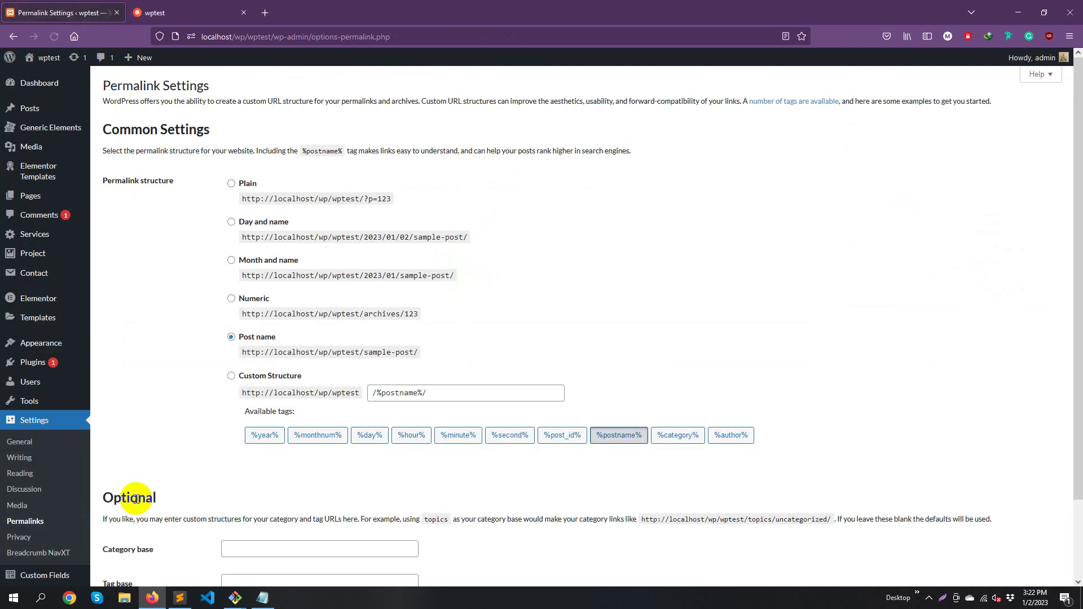
scroll(231, 338, "down", 3)
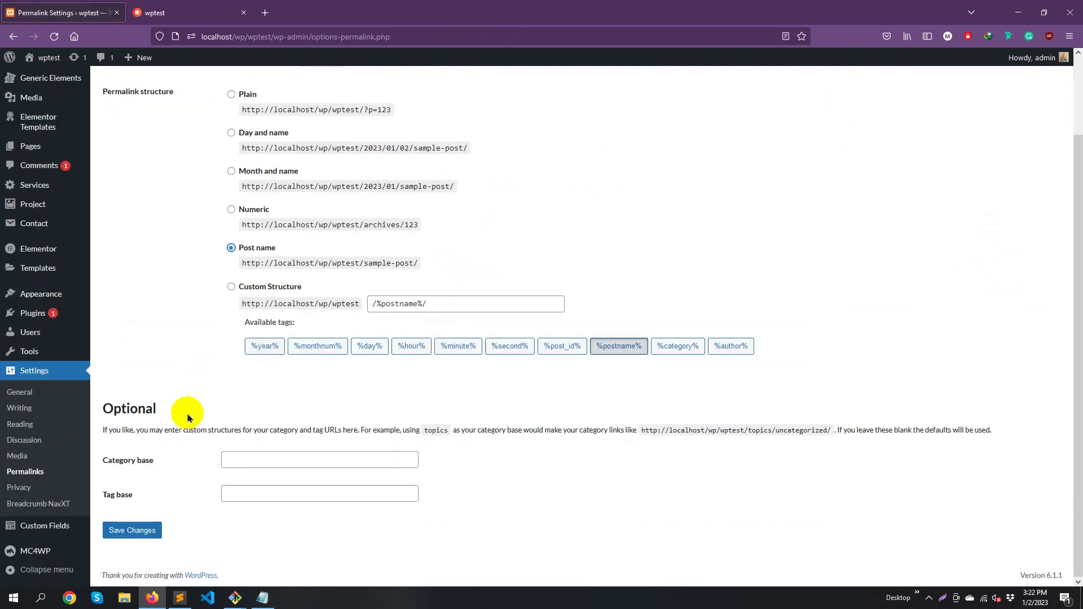
left_click(133, 530)
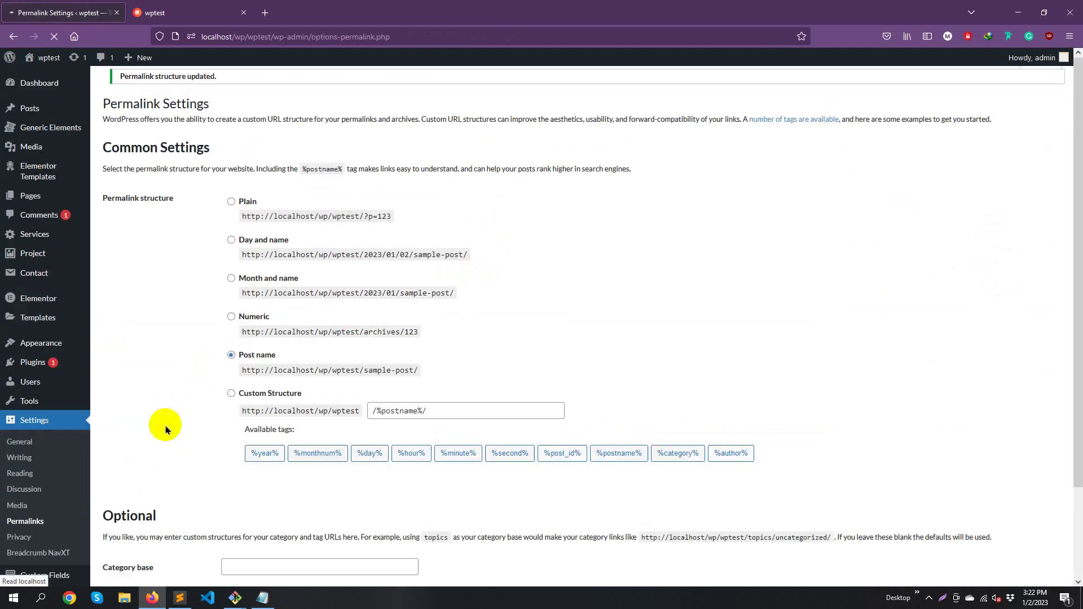
Open the site's menu editor and check the structure of the Main Menu
mouse_move(31, 343)
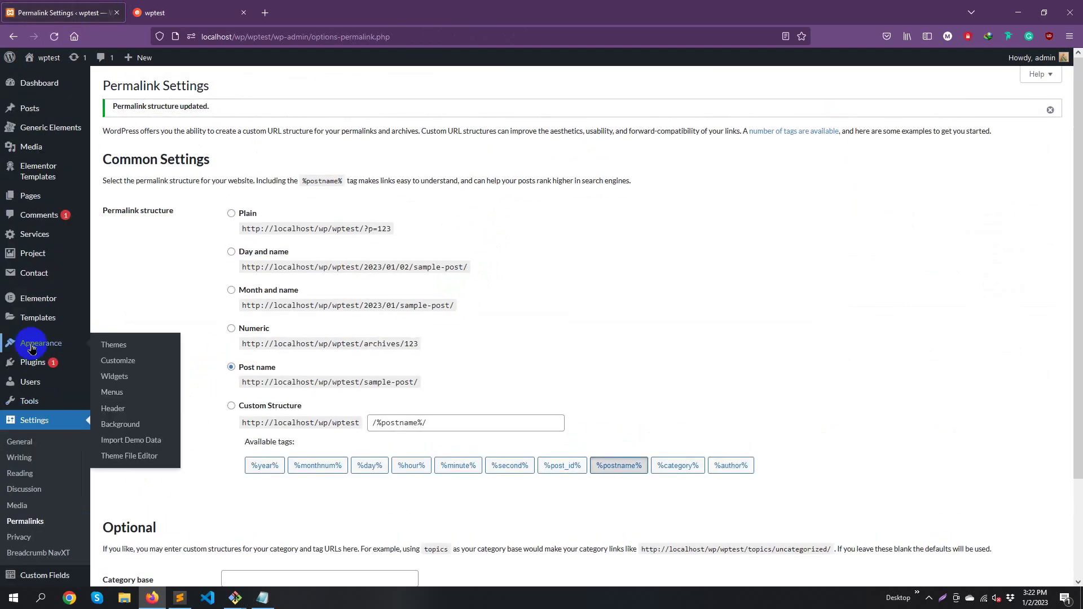
left_click(117, 394)
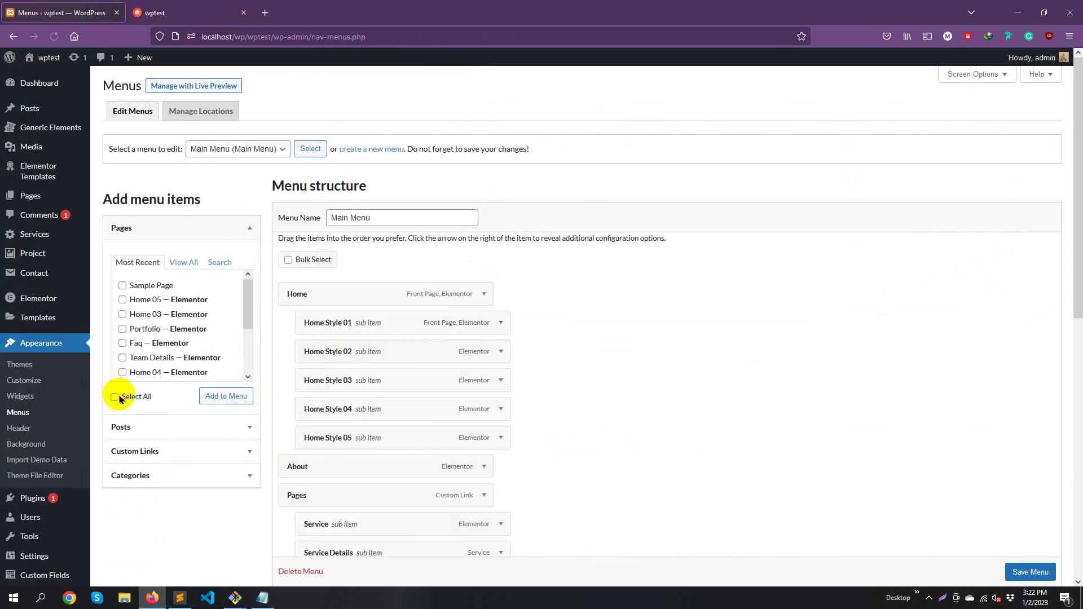
mouse_move(44, 236)
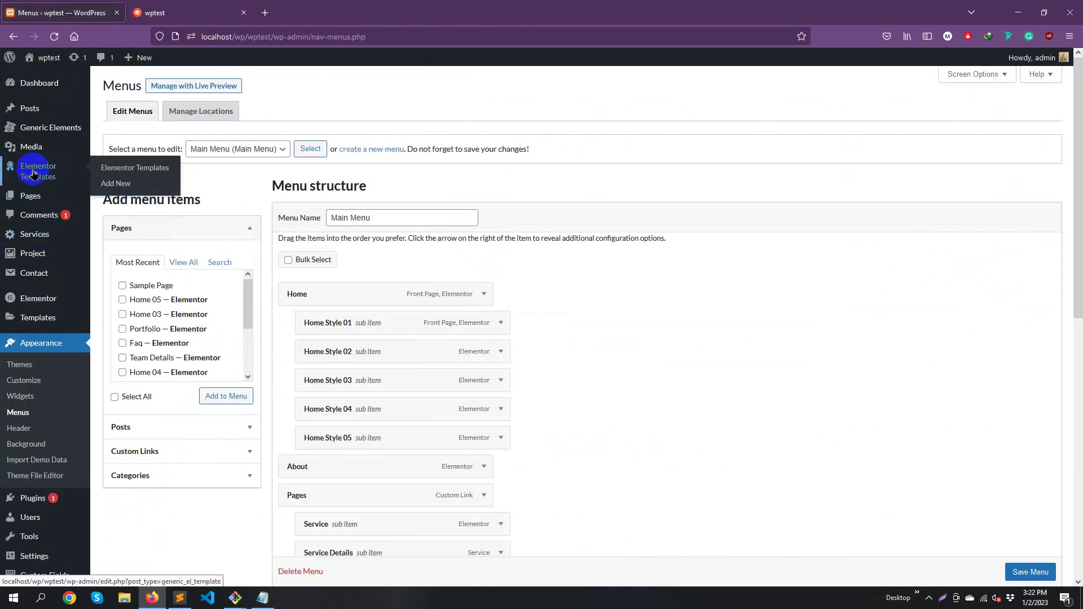
Disable Elementor's default colors and default fonts in its general settings and save the changes
mouse_move(29, 300)
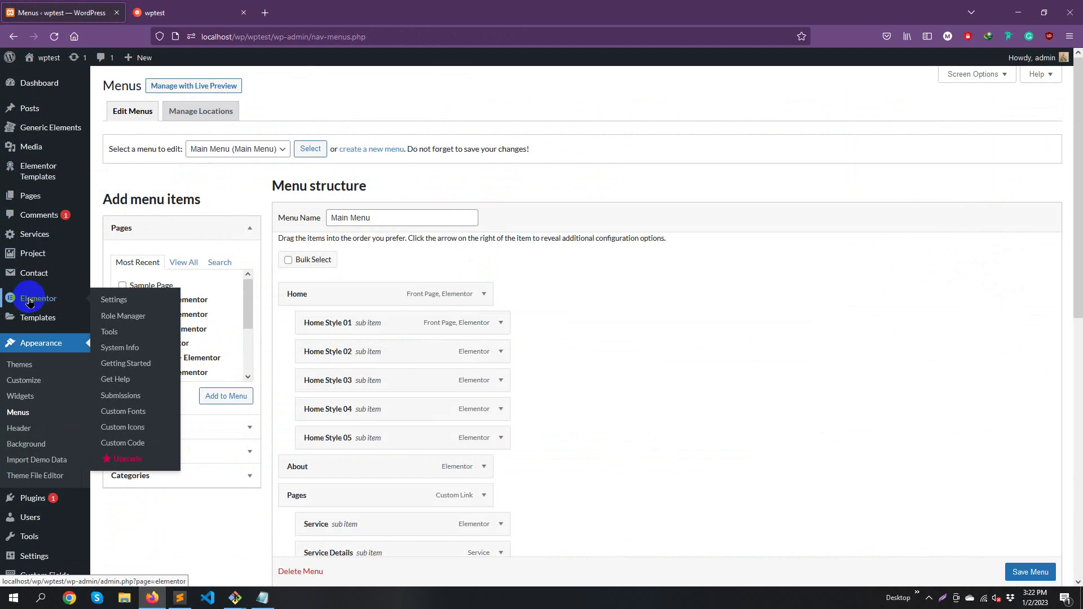
left_click(111, 304)
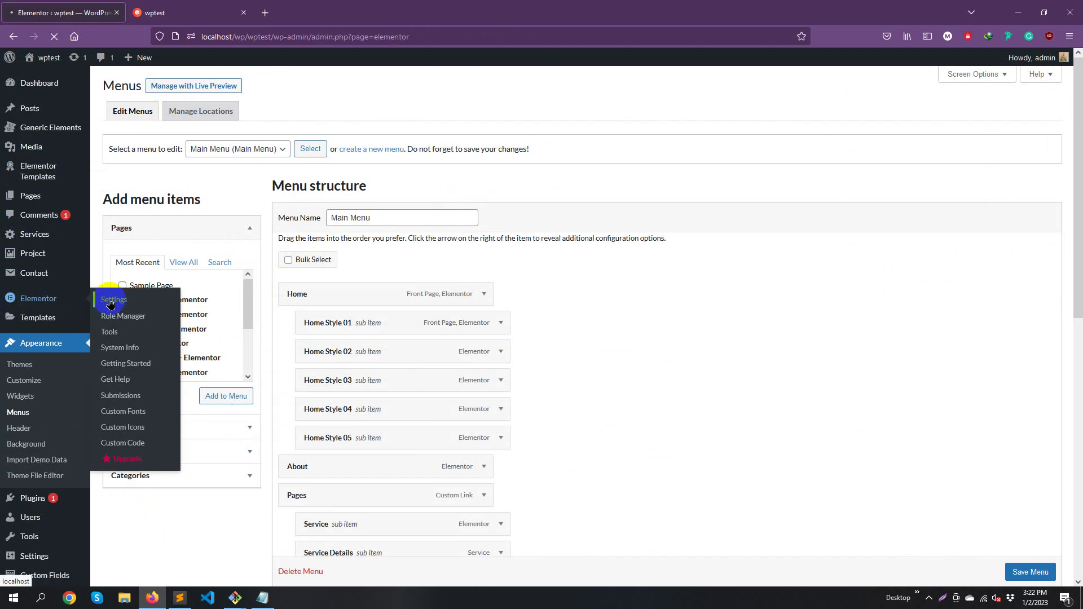
left_click(225, 254)
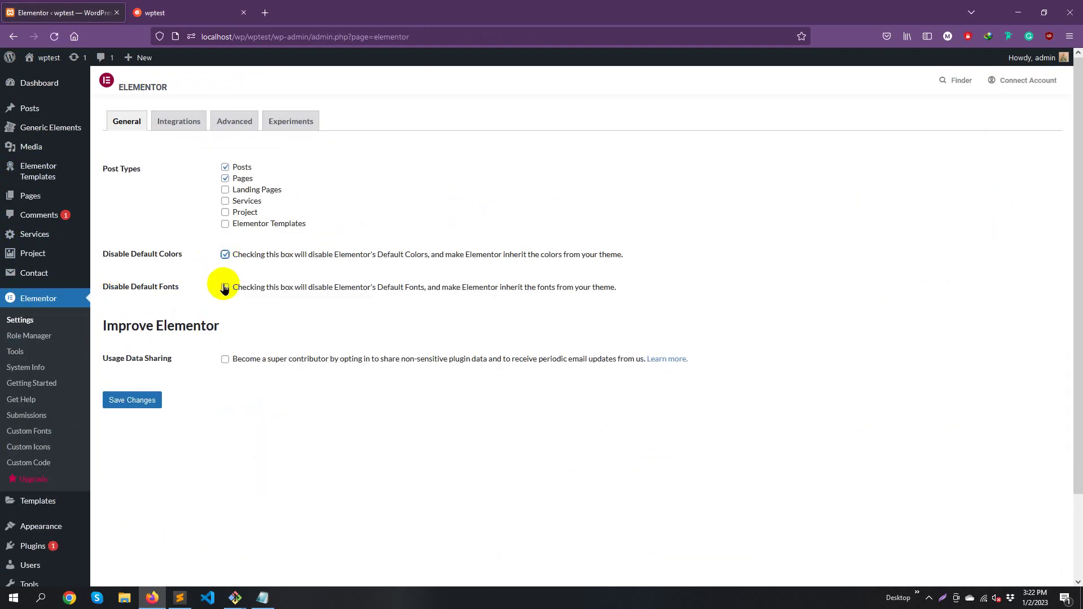
left_click(225, 287)
left_click(135, 400)
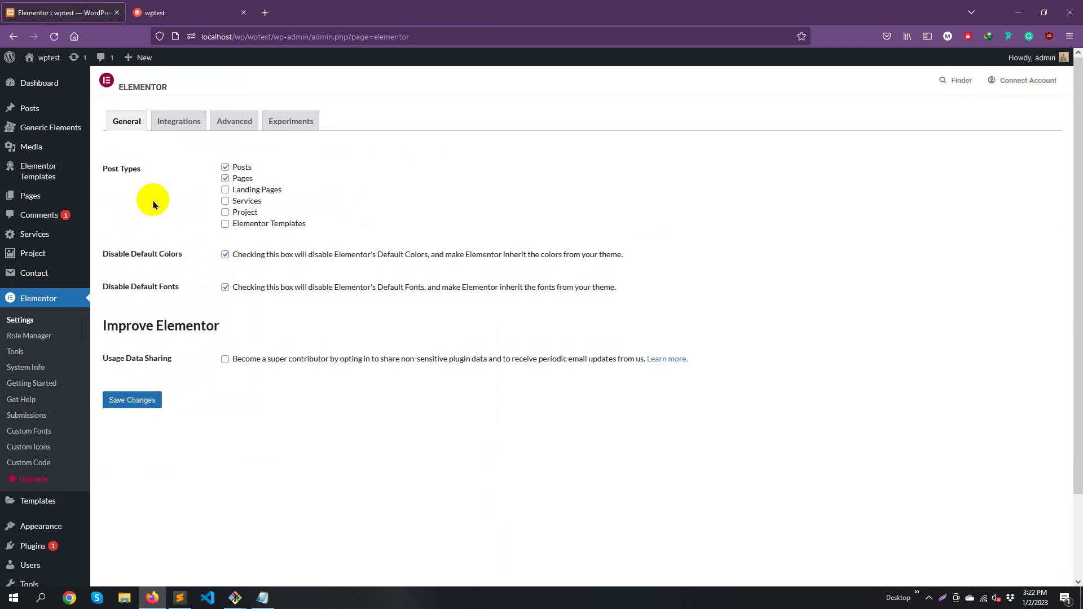
Reload the site's homepage and examine its sections down to the footer and back up to the header
key("ctrl+Tab")
key("F5")
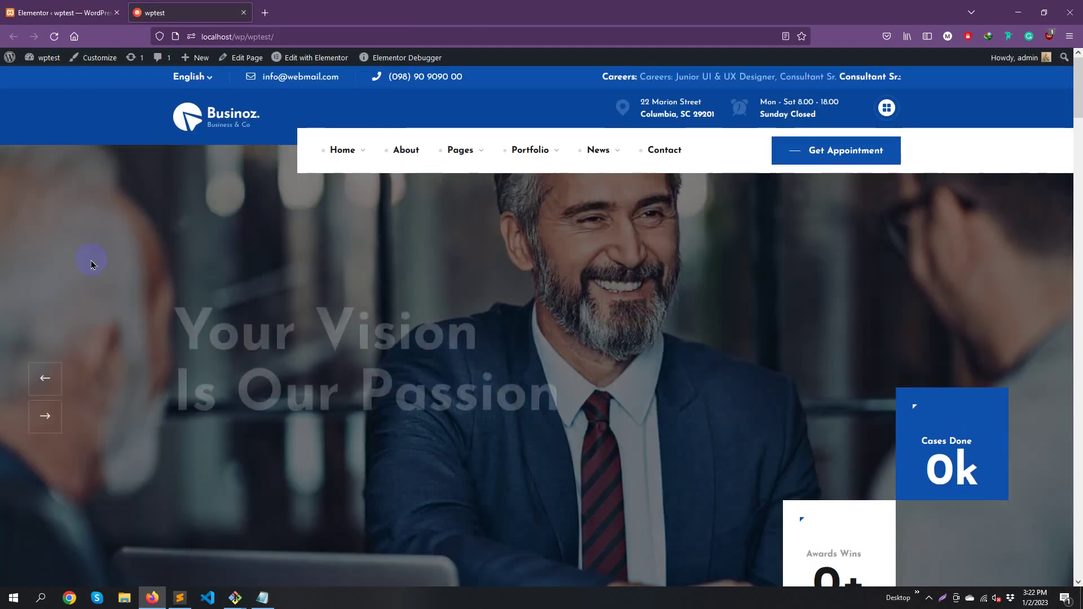
scroll(626, 375, "down", 15)
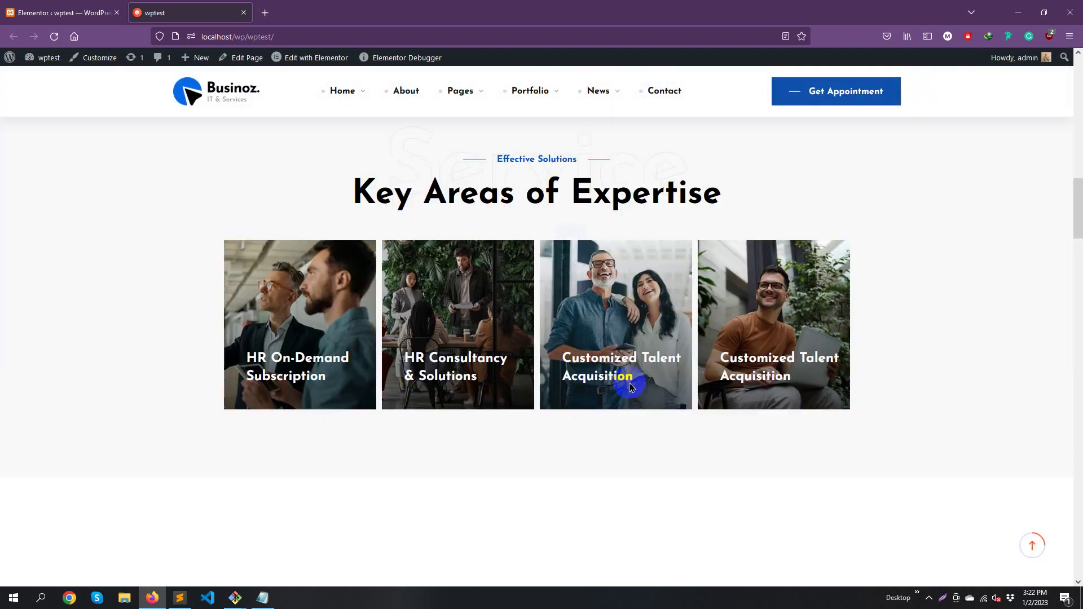
scroll(630, 386, "down", 10)
scroll(630, 387, "down", 20)
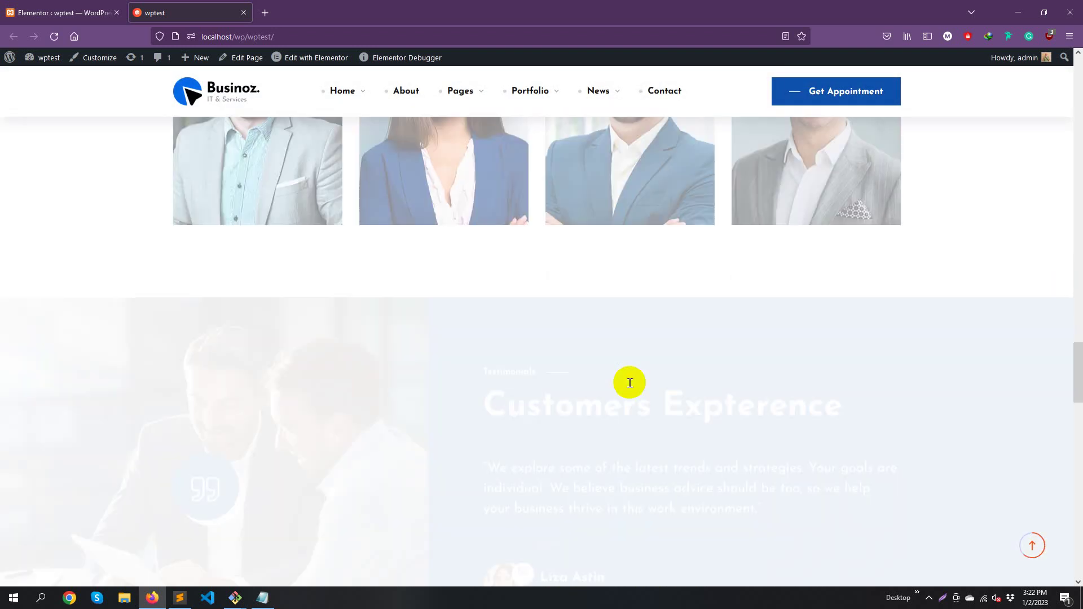
scroll(630, 387, "down", 10)
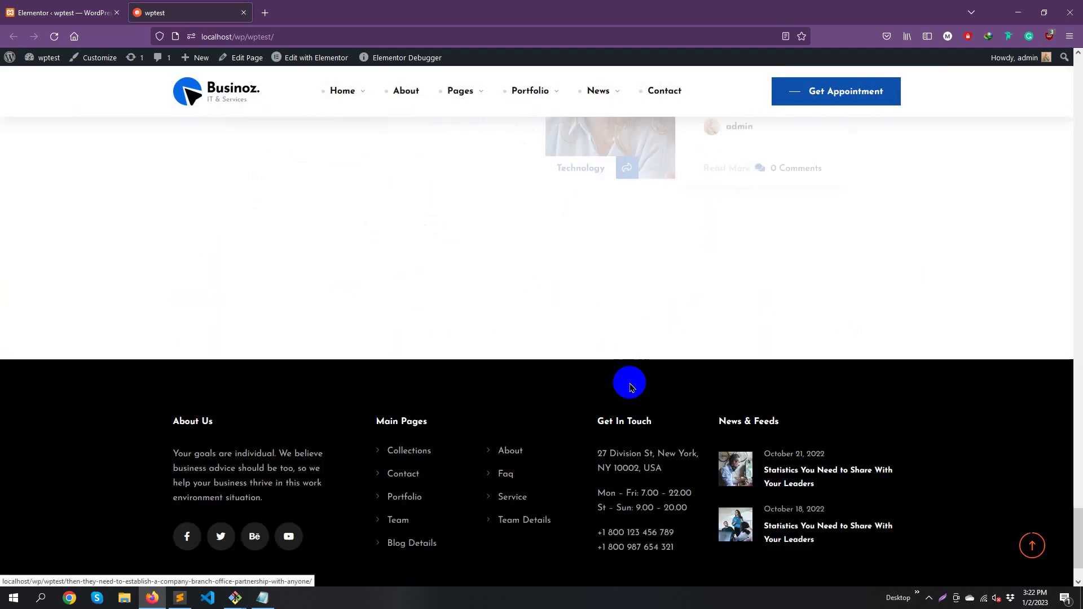
scroll(856, 489, "up", 20)
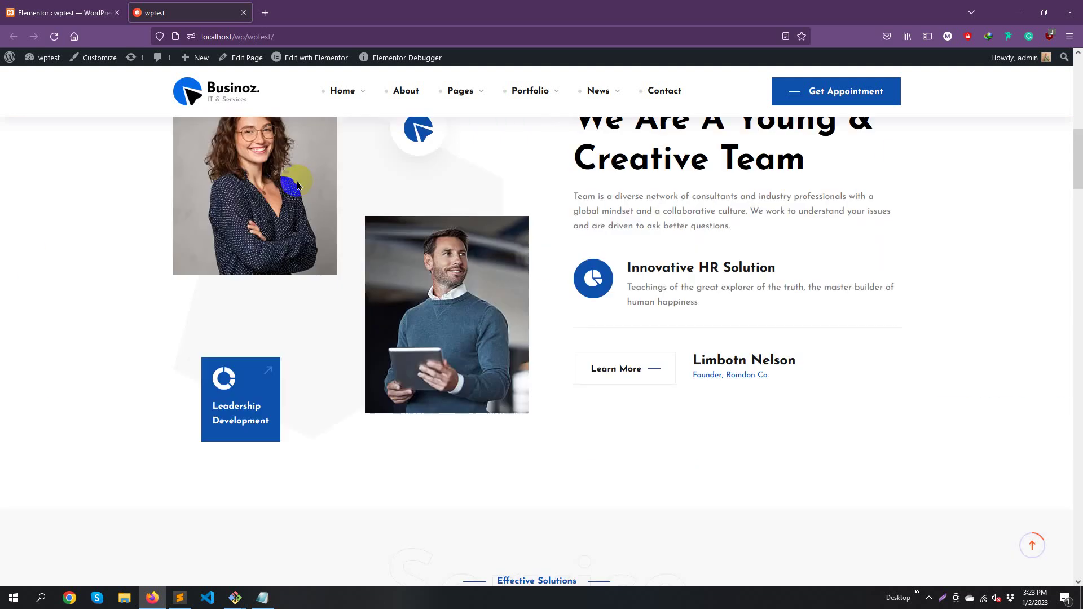
Open Home Style 02 to 05 in separate tabs and examine the Home 02 page down to its news section
mouse_move(348, 140)
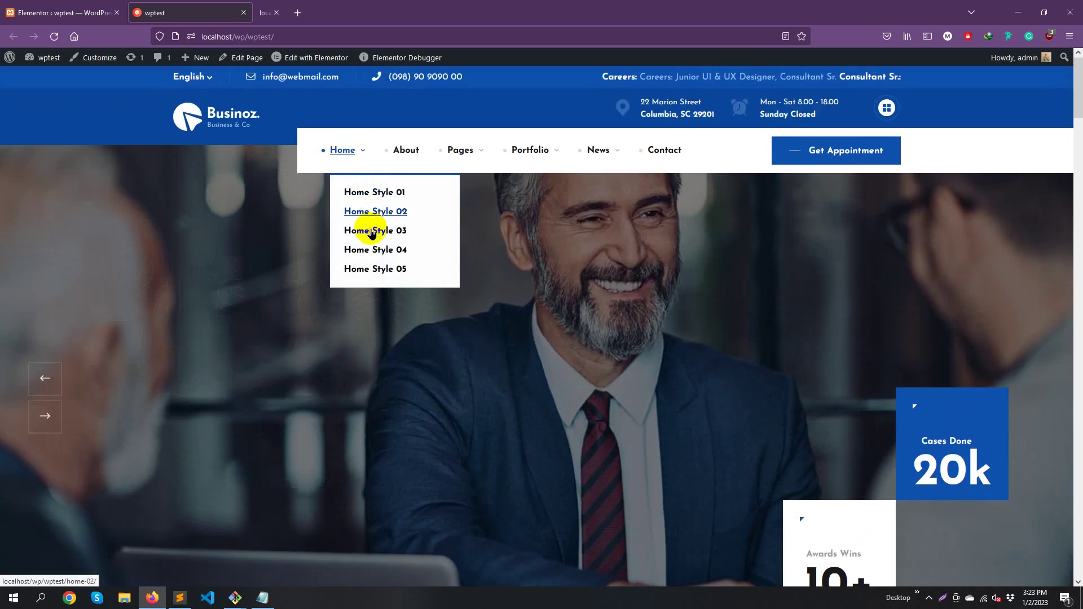
left_click(306, 6)
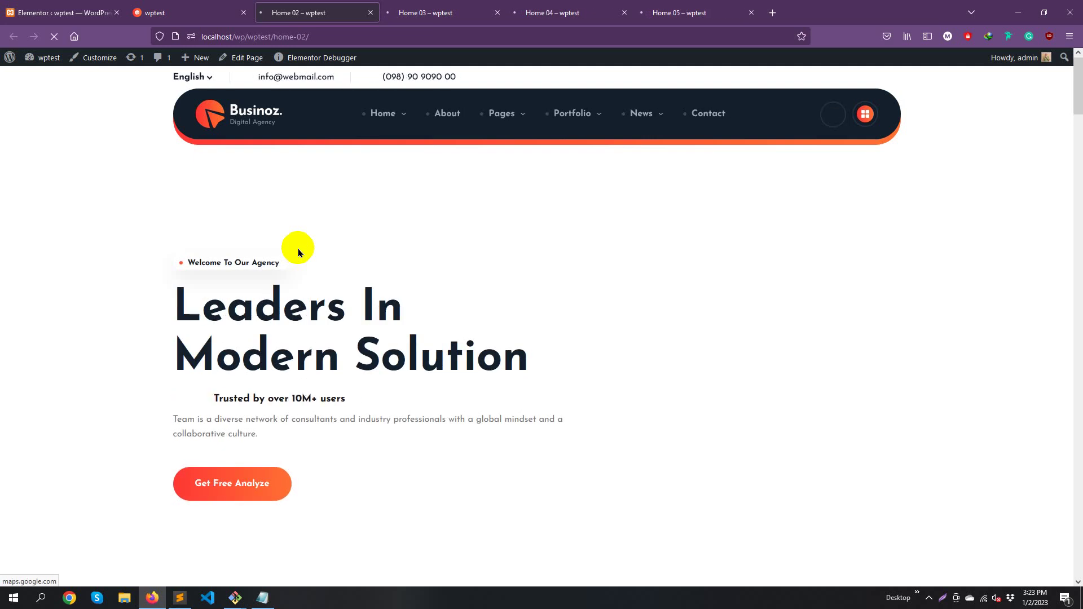
scroll(298, 253, "down", 10)
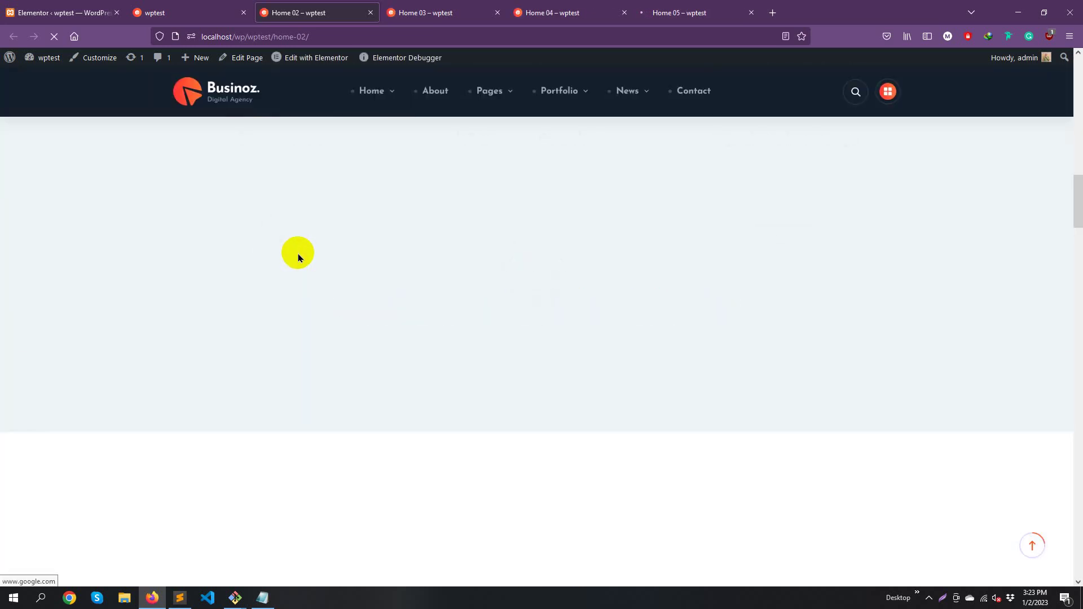
scroll(298, 258, "down", 10)
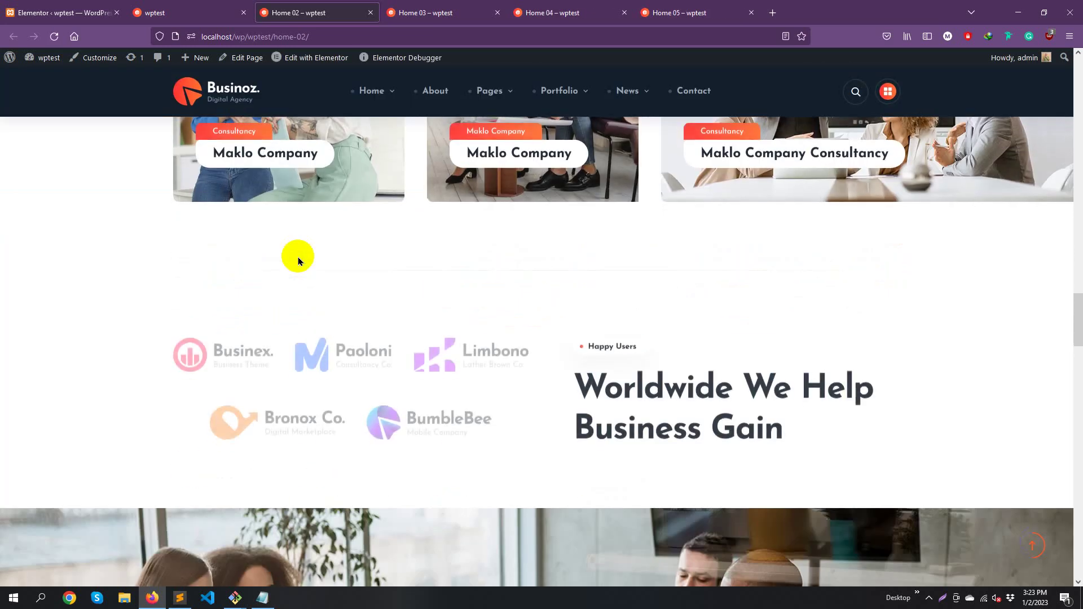
scroll(297, 260, "down", 15)
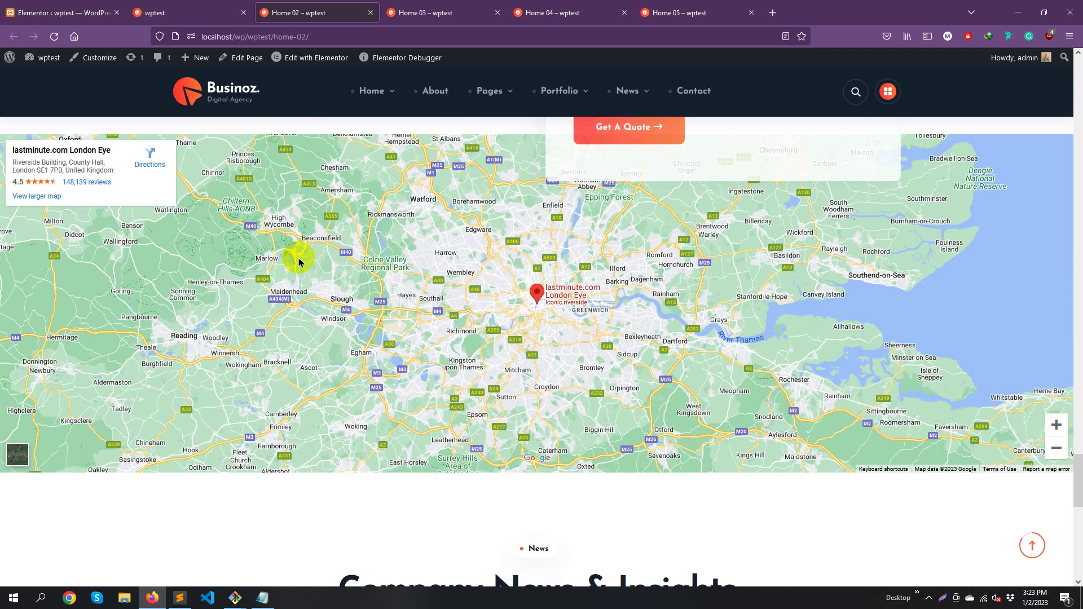
scroll(299, 261, "down", 10)
Look over the Home 03 page, and switch past Home 04 to the Home 05 page
left_click(443, 6)
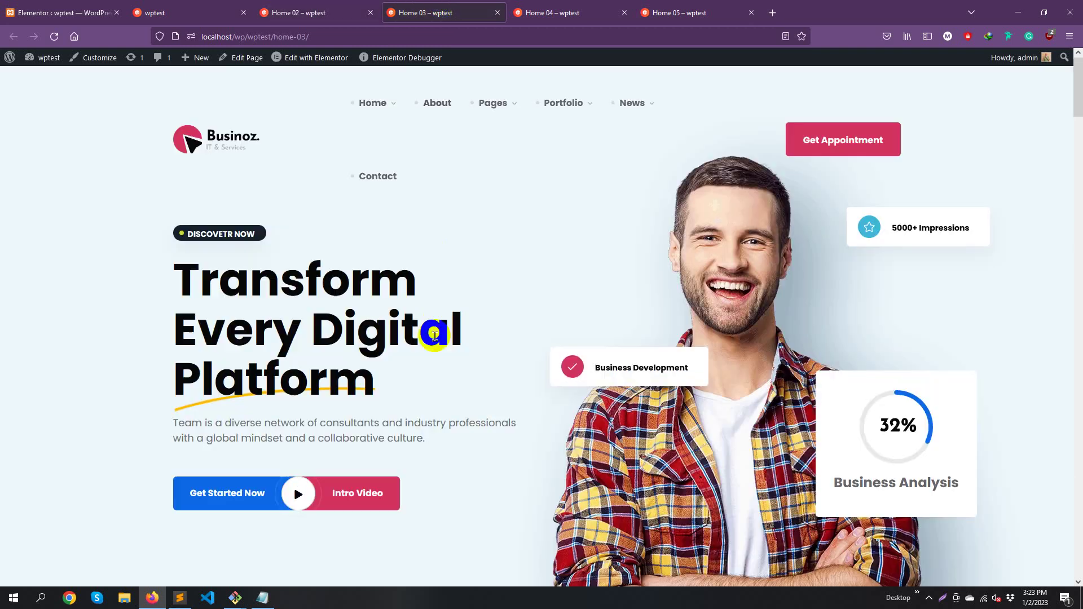
scroll(432, 337, "down", 8)
key("ctrl+Tab")
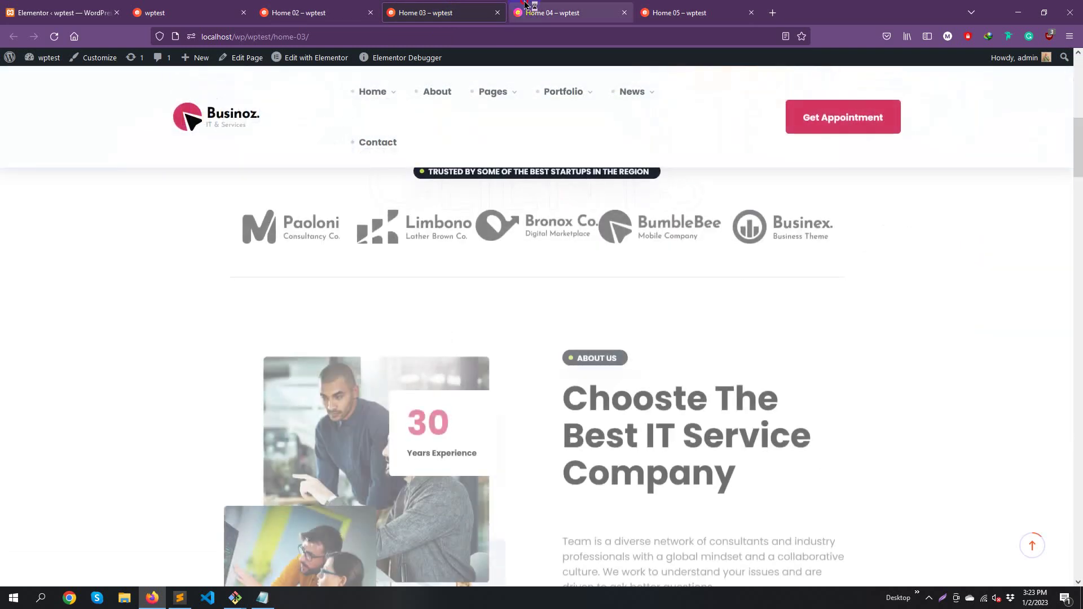
left_click(638, 7)
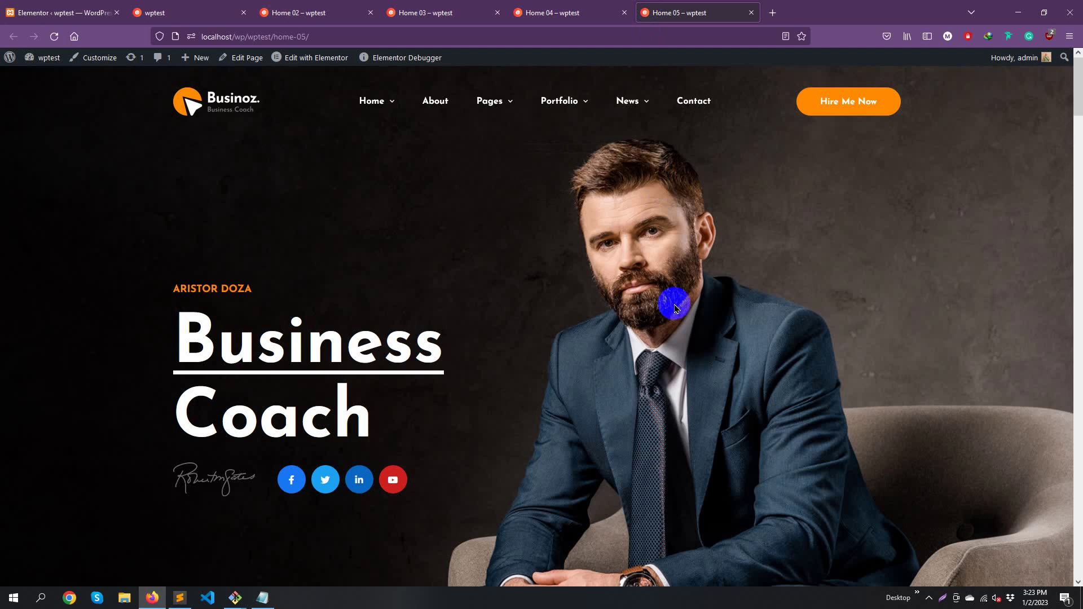